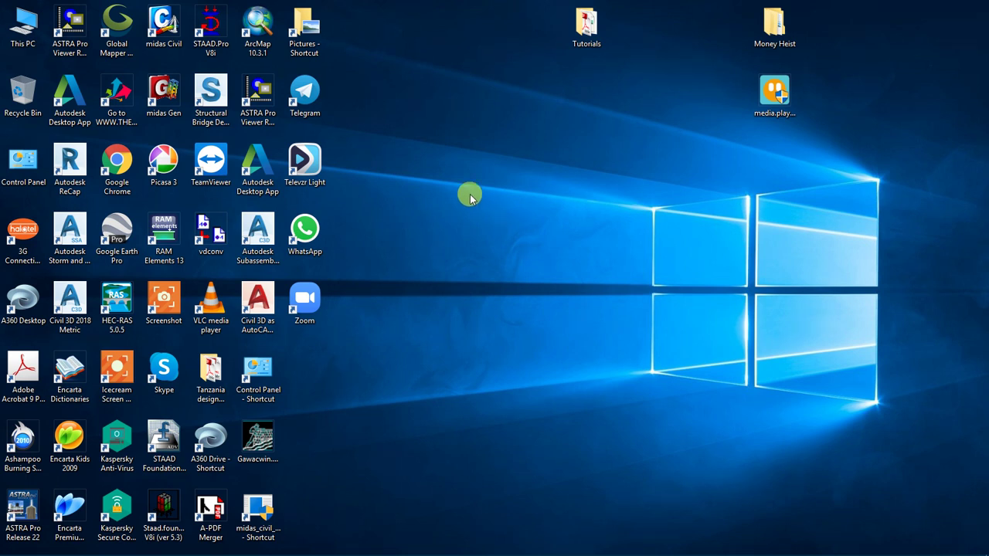
Step: Refresh the desktop twice and minimize the box culvert design PDF
right_click(459, 166)
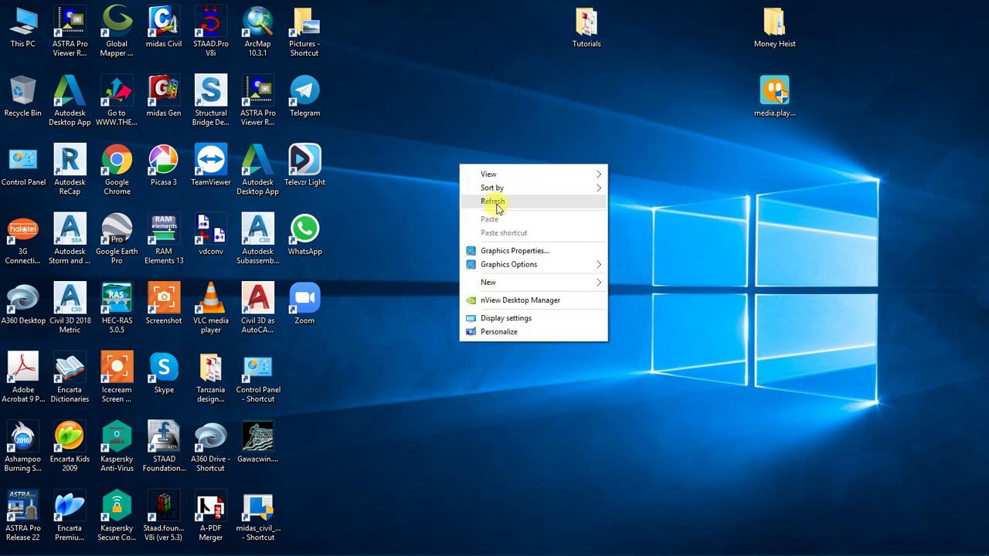
left_click(498, 197)
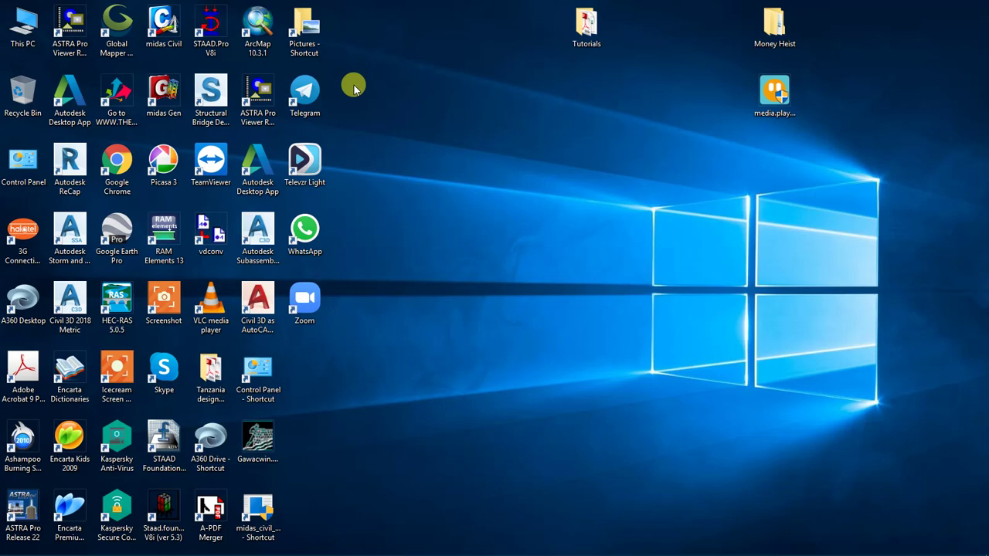
right_click(536, 157)
left_click(569, 196)
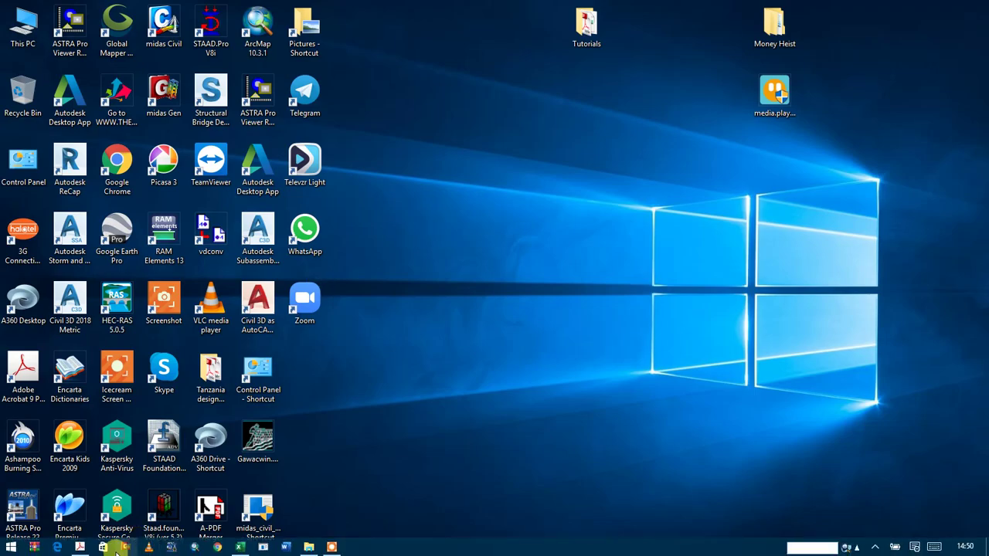
left_click(77, 548)
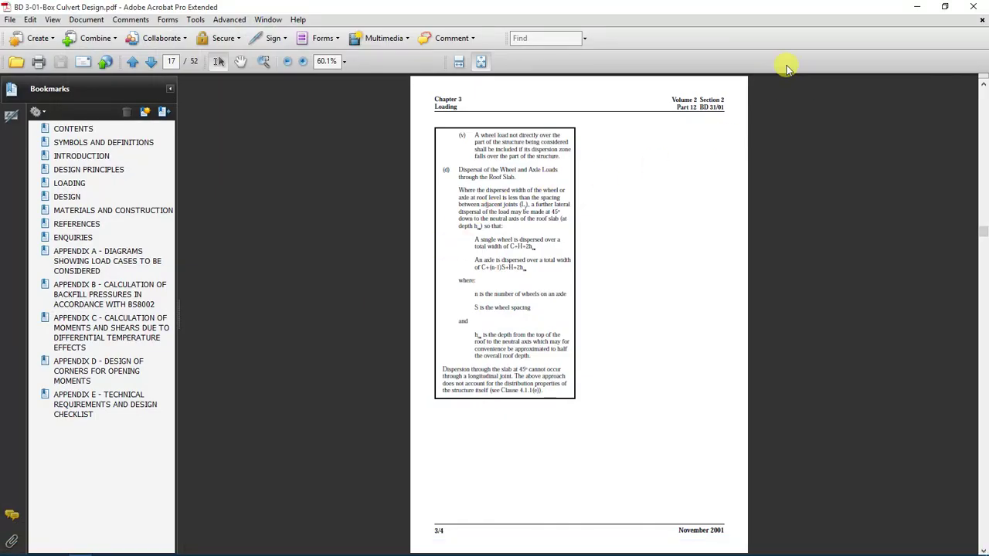
left_click(925, 6)
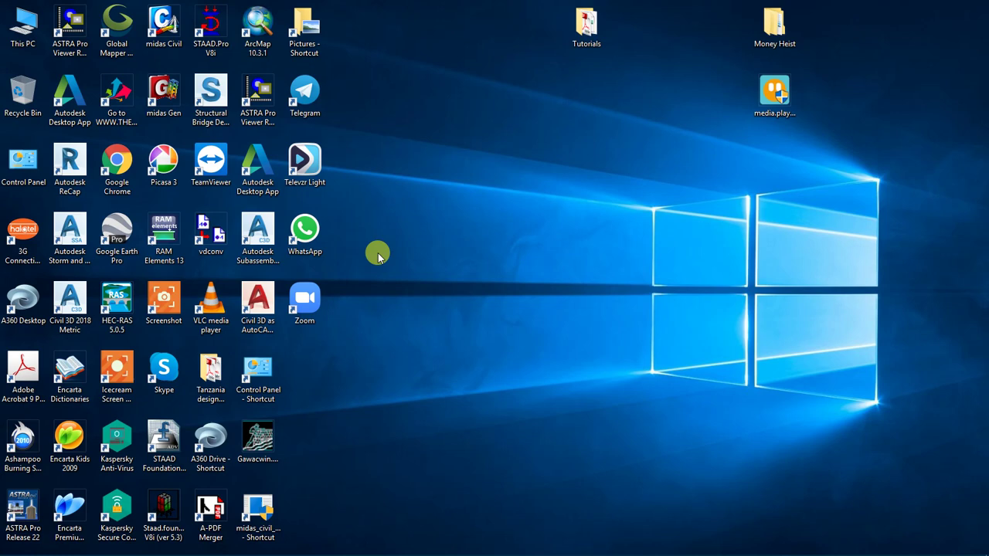
Step: Refresh the desktop once more and launch STAAD.Pro V8i from its shortcut
right_click(473, 181)
left_click(506, 222)
left_click(217, 29)
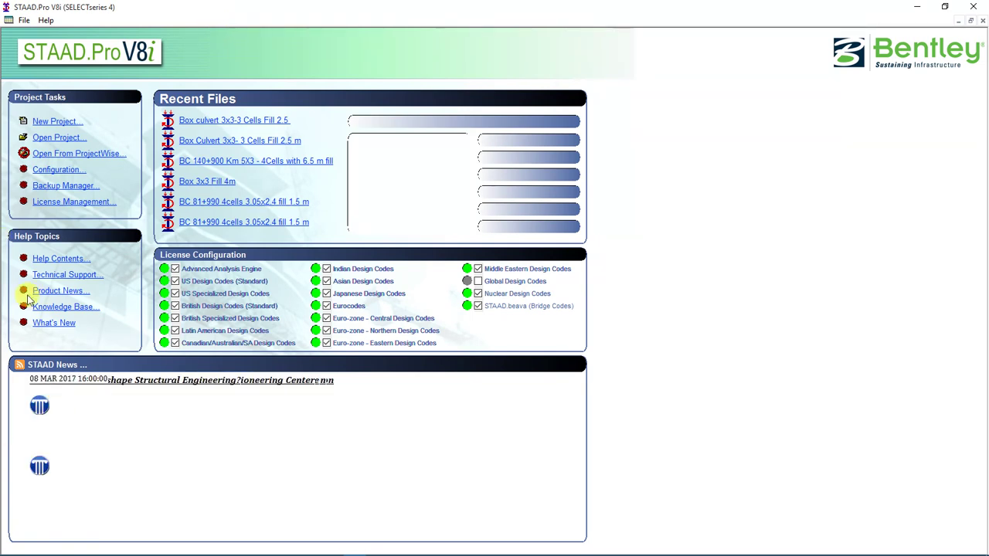
Step: Create a Space project 'Box Culvert 3x3 - 3cells with fill 2.5 m' in the Analysis Box Culvert folder
left_click(58, 122)
left_click(380, 186)
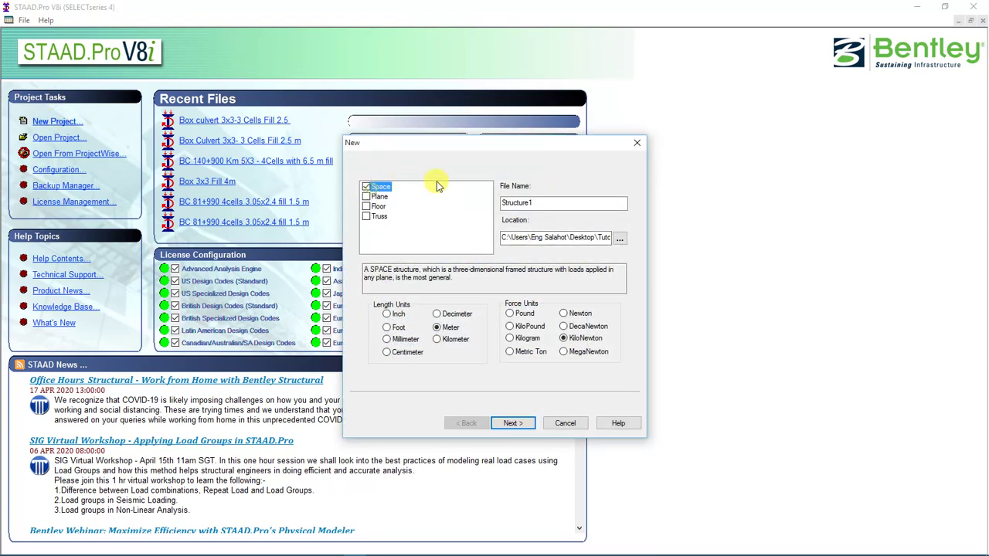
double_click(540, 203)
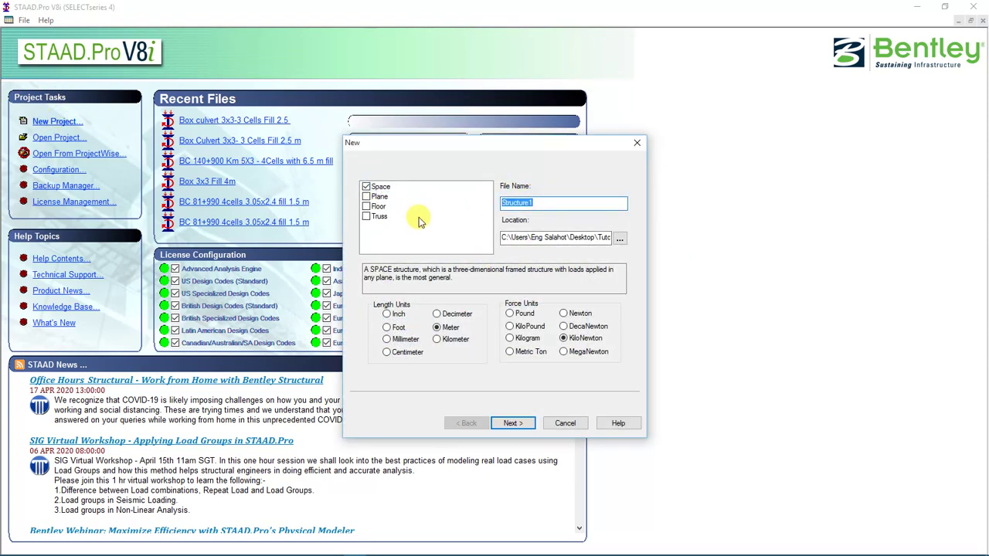
type("Box Culvert 3x3 - 3c")
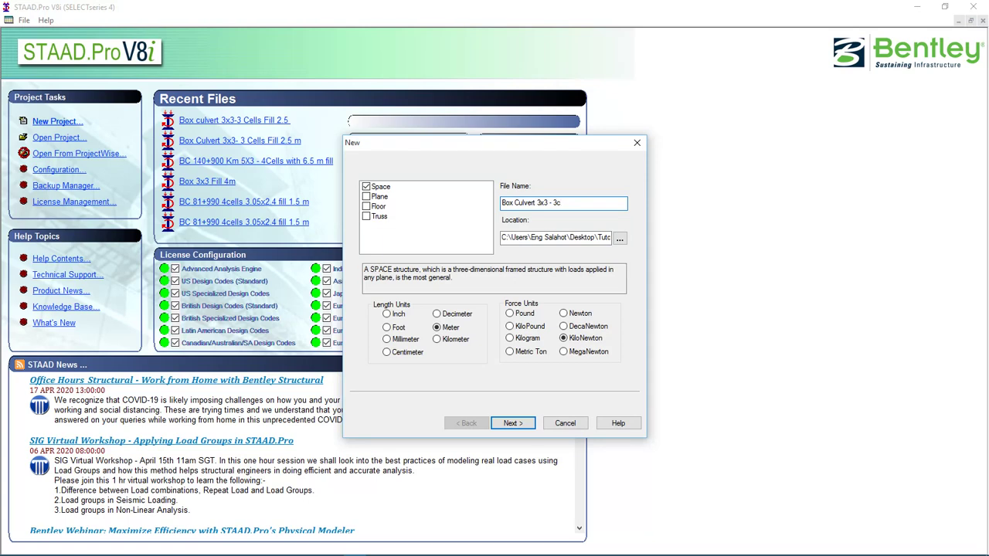
type("lls with fill 2.5 m")
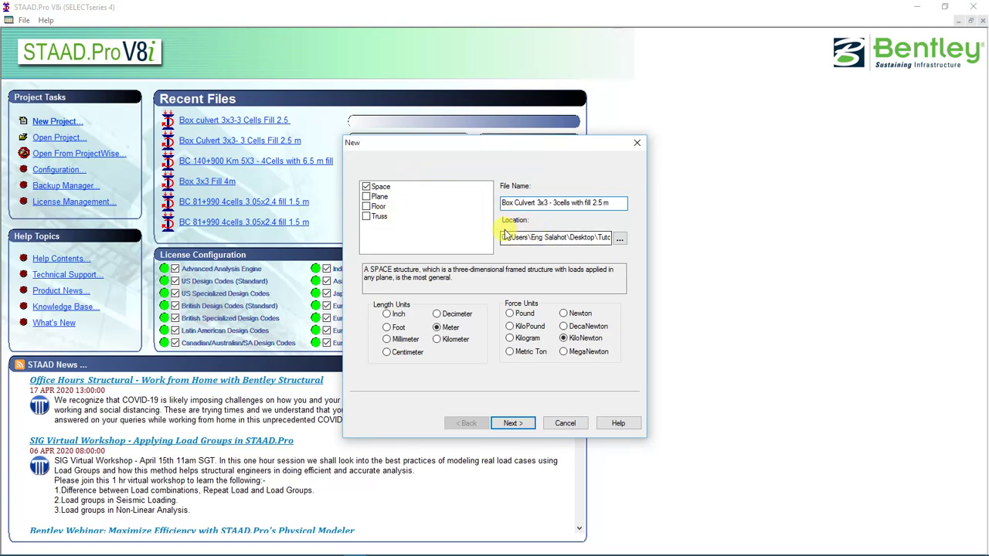
left_click(619, 239)
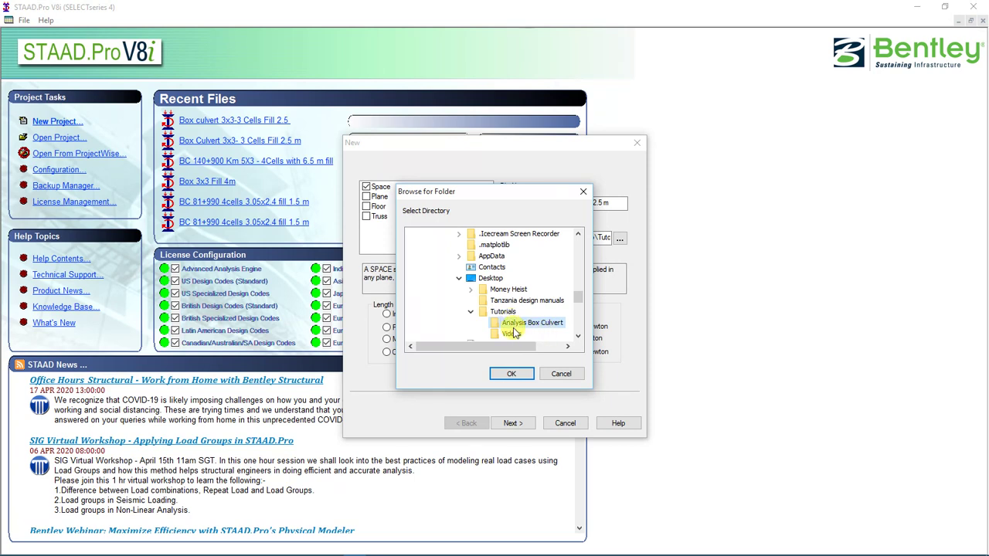
left_click(510, 369)
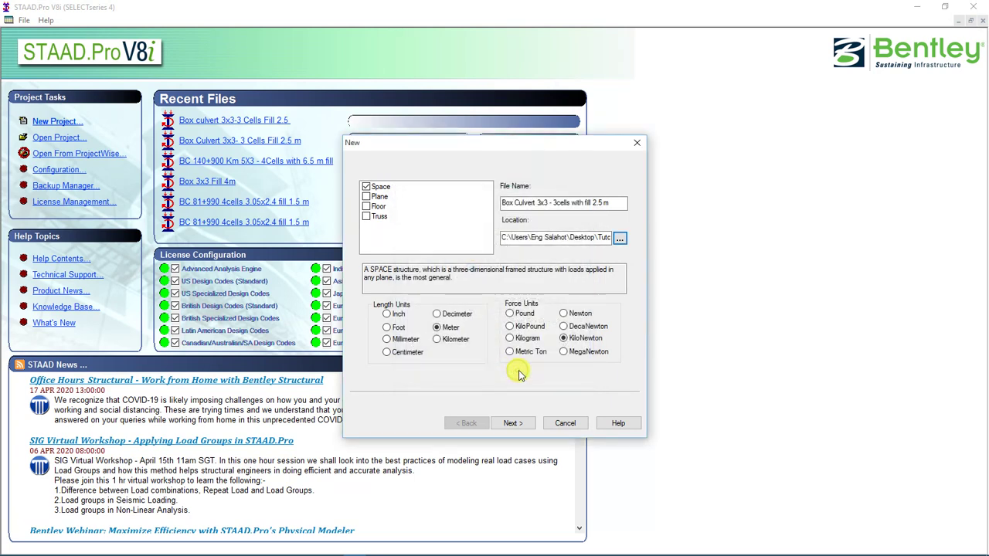
left_click(512, 423)
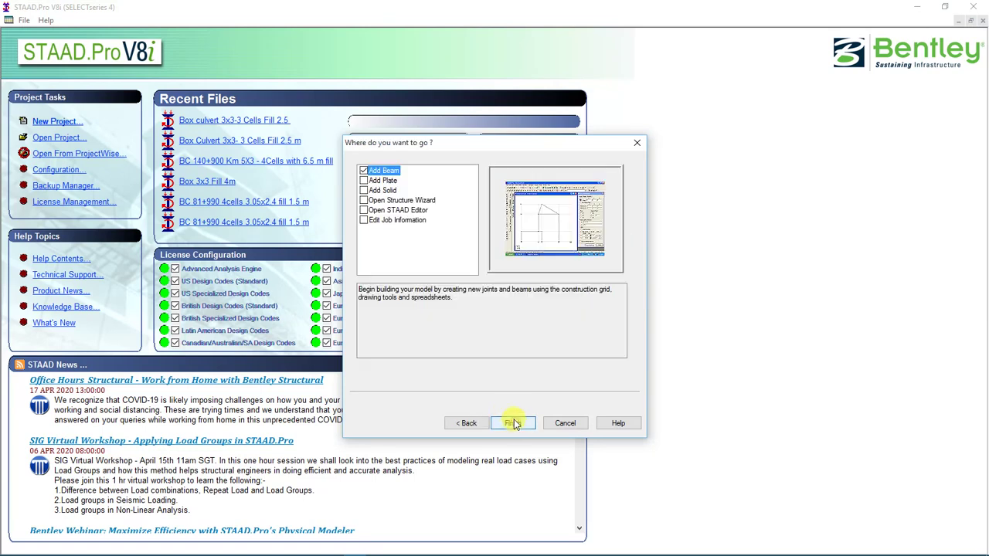
Step: Choose Add Beam as the starting option and finish the new project
left_click(381, 172)
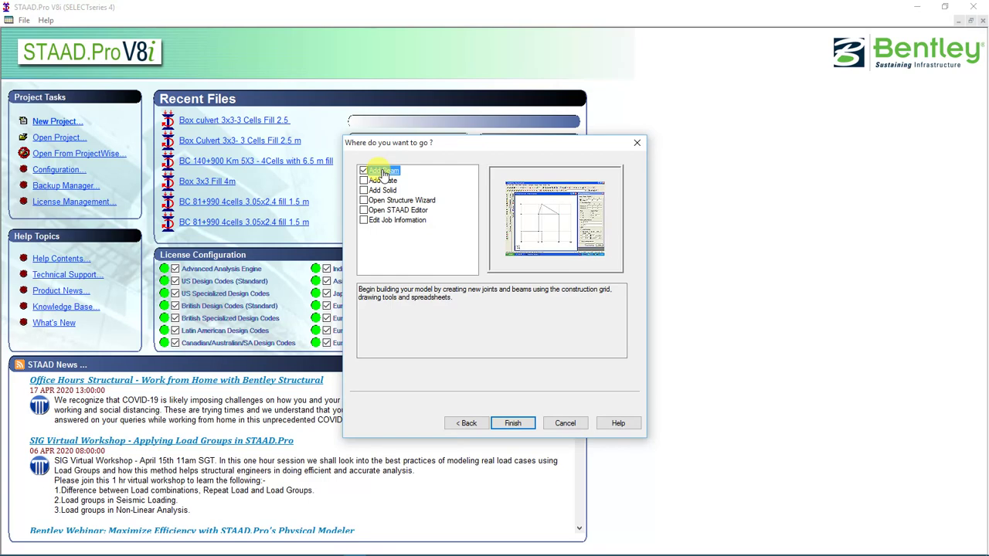
left_click(514, 424)
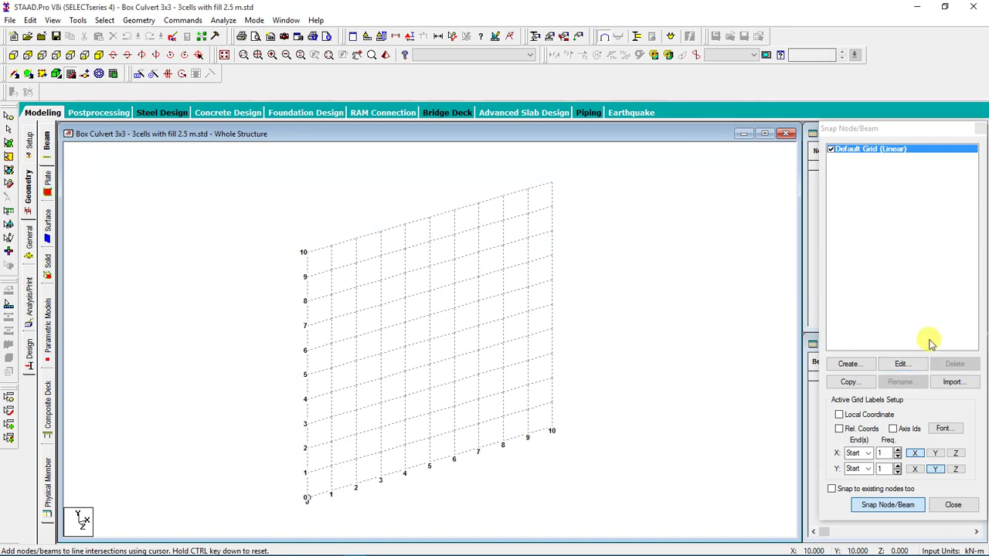
Step: Accept the default linear snap grid unchanged and switch to the Setup job information page
left_click(905, 368)
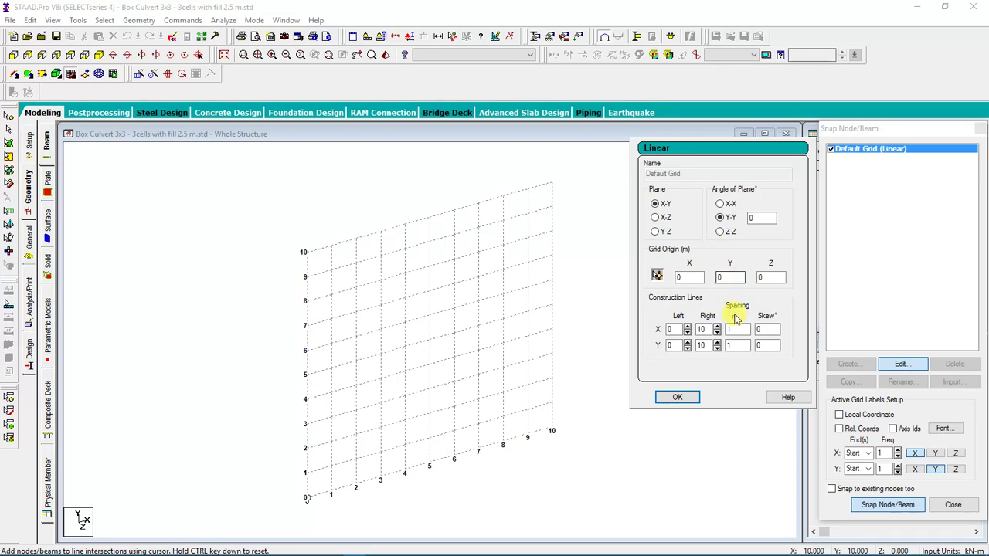
left_click(679, 398)
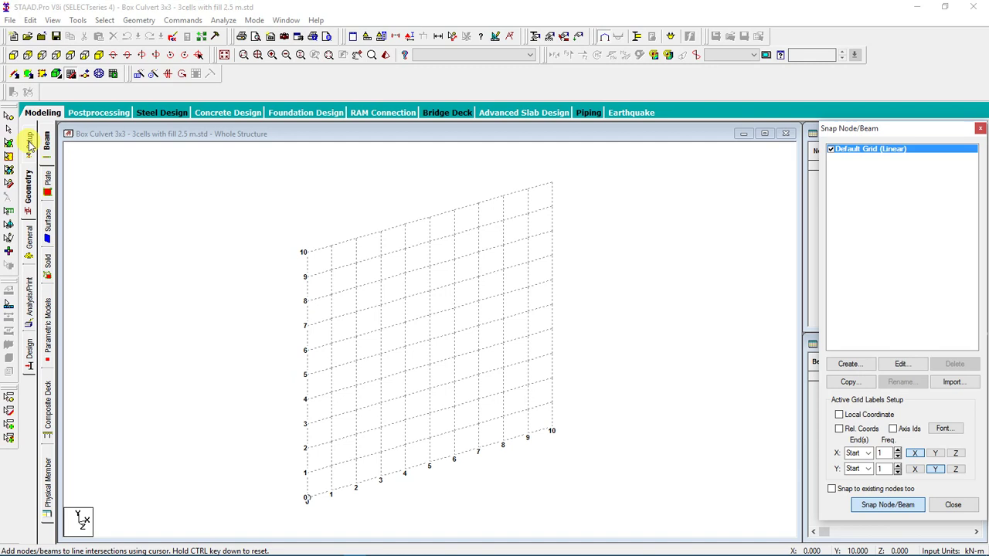
left_click(29, 144)
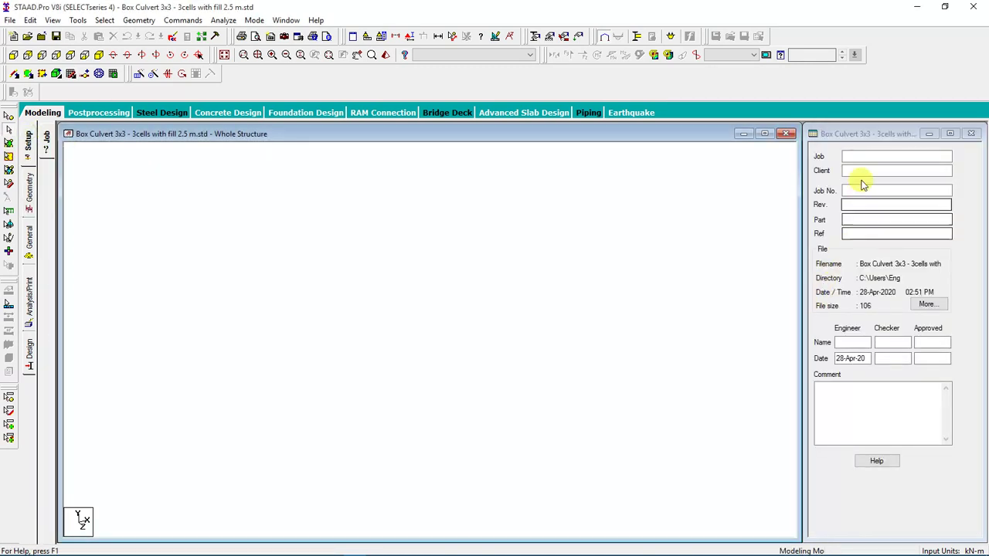
left_click(845, 156)
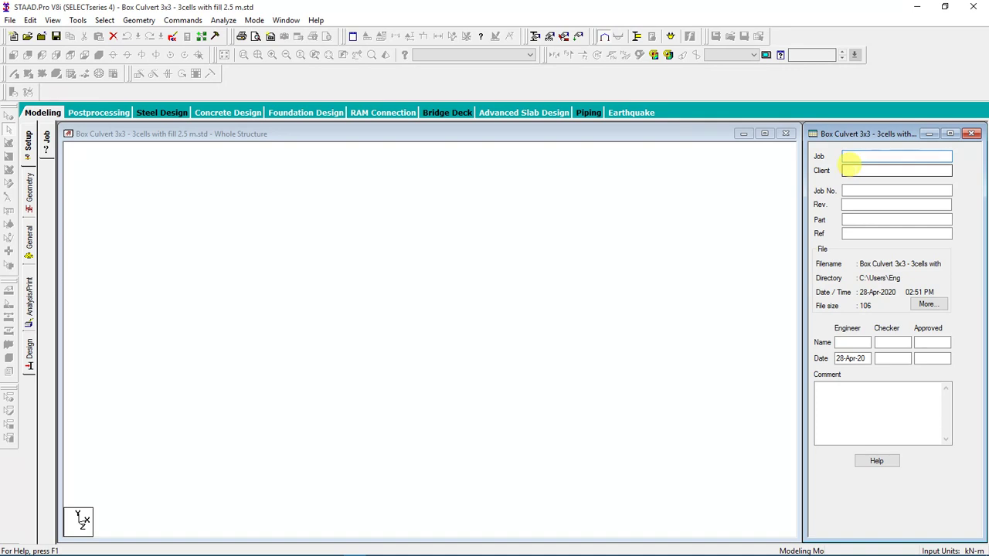
left_click(847, 233)
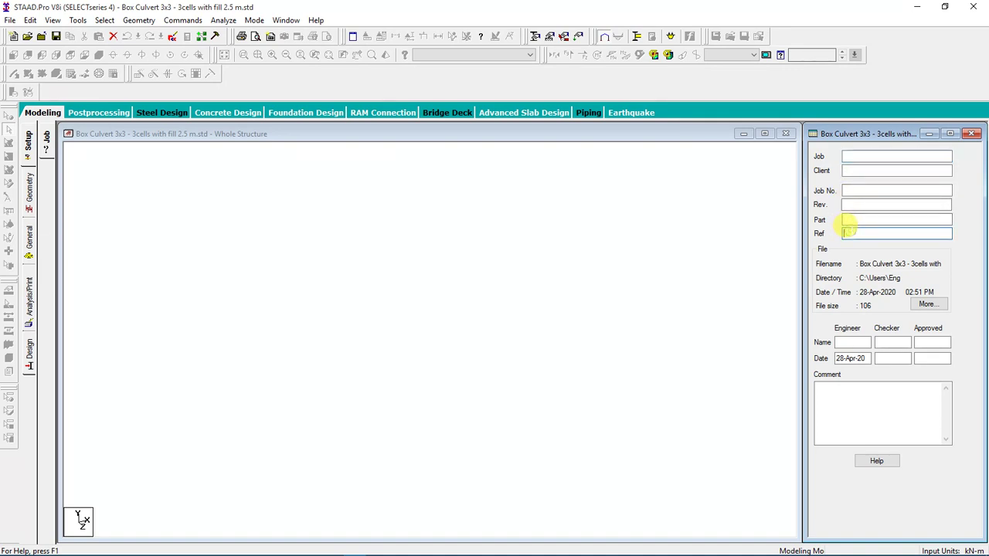
left_click(846, 341)
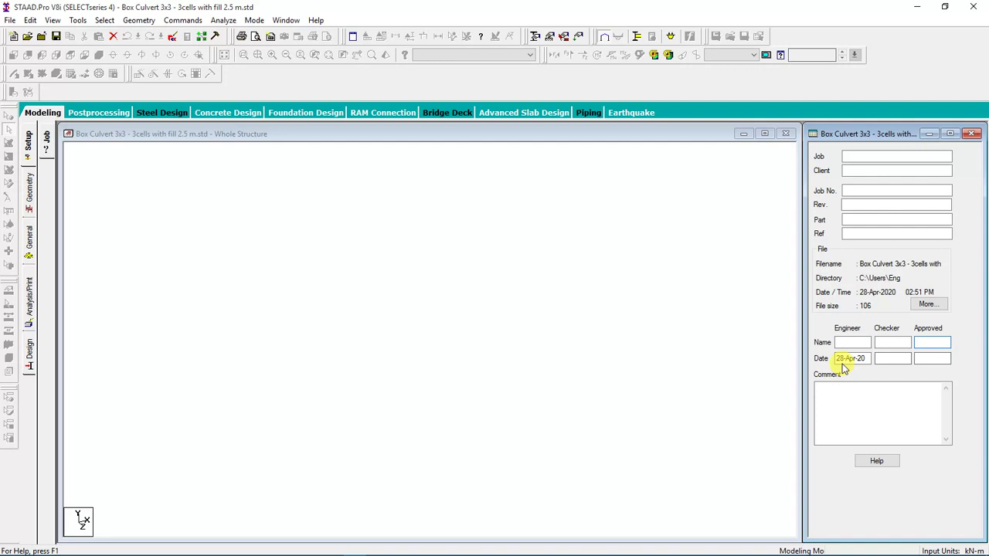
left_click_drag(841, 358, 923, 358)
left_click_drag(840, 358, 939, 357)
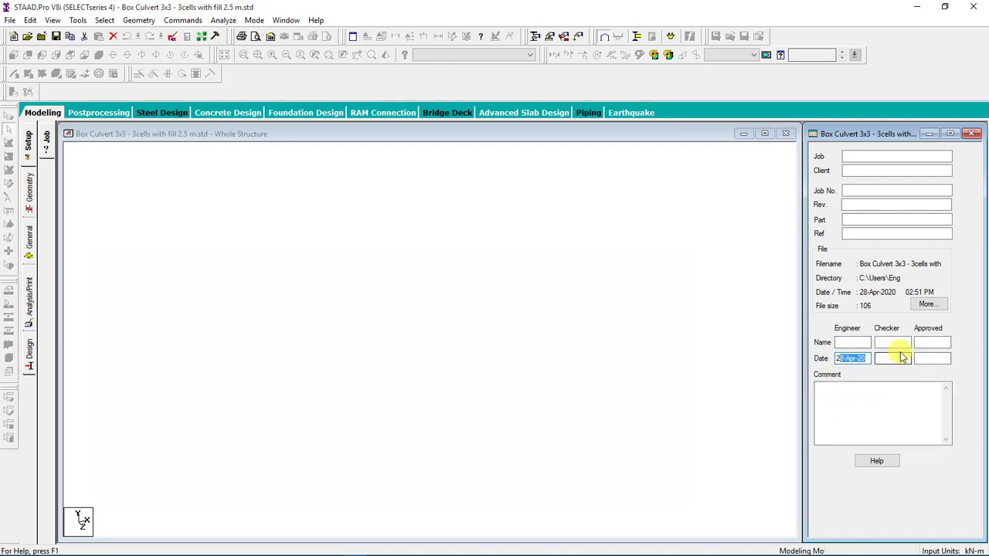
left_click(931, 357)
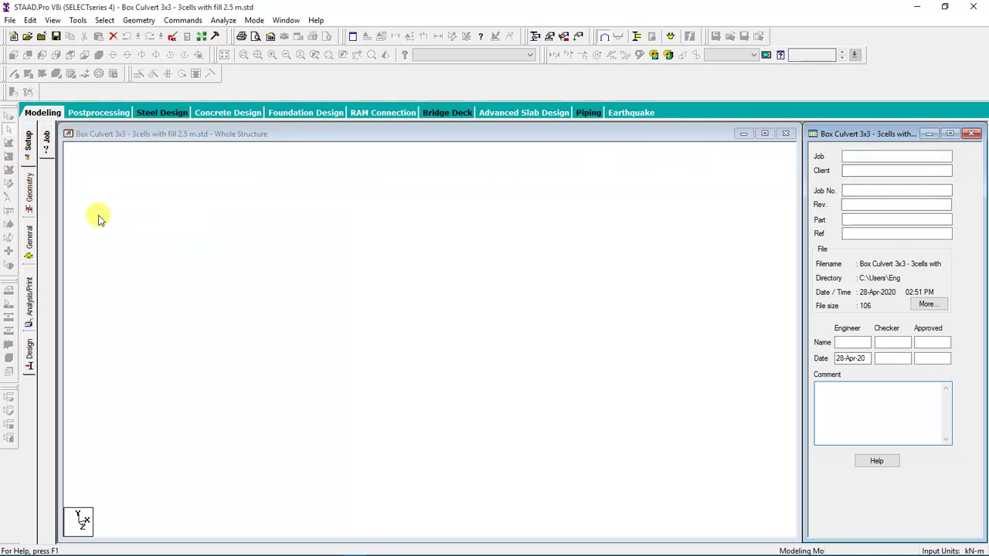
Step: In front view on the snap grid, select the base node at the origin (0,0)
left_click(29, 194)
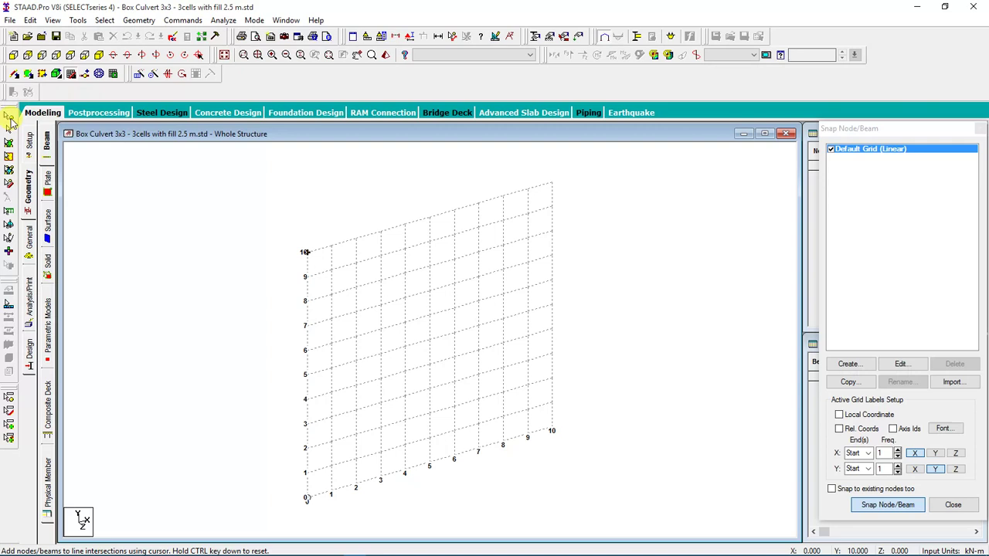
left_click(14, 56)
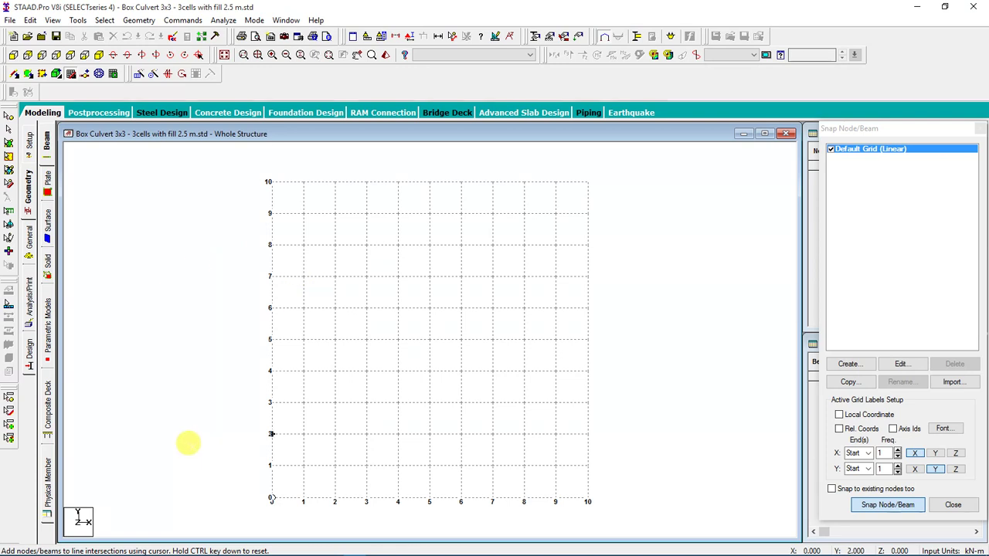
left_click(271, 498)
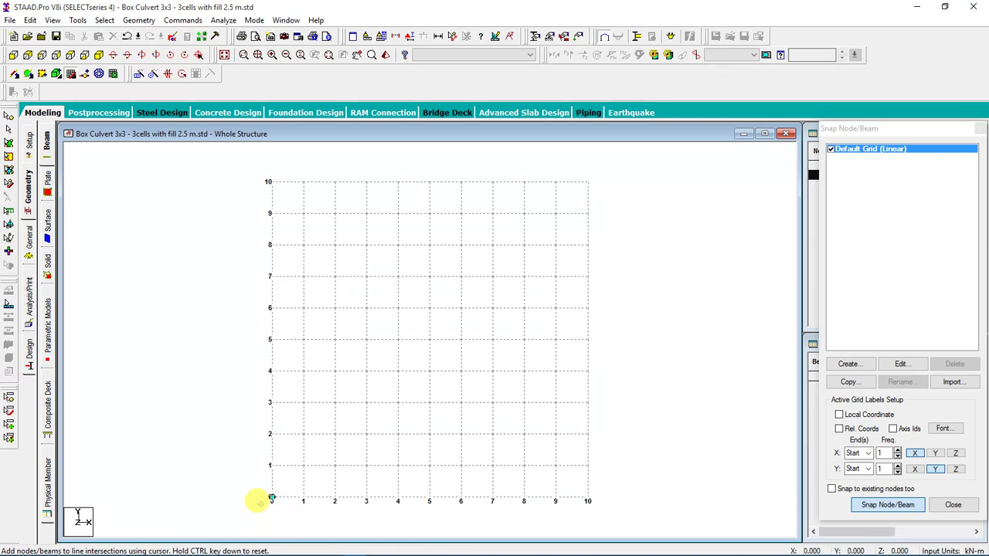
key("Escape")
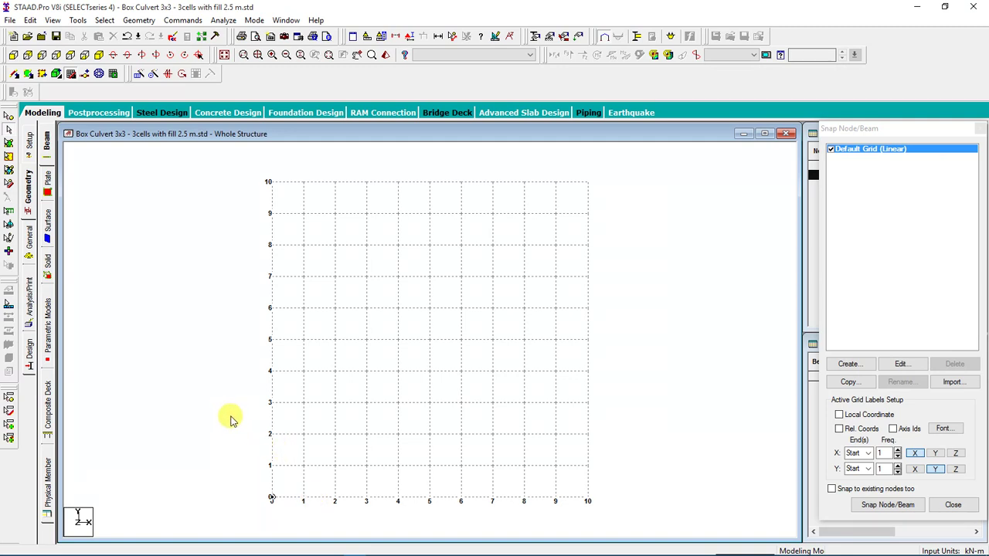
scroll(286, 454, "up", 1)
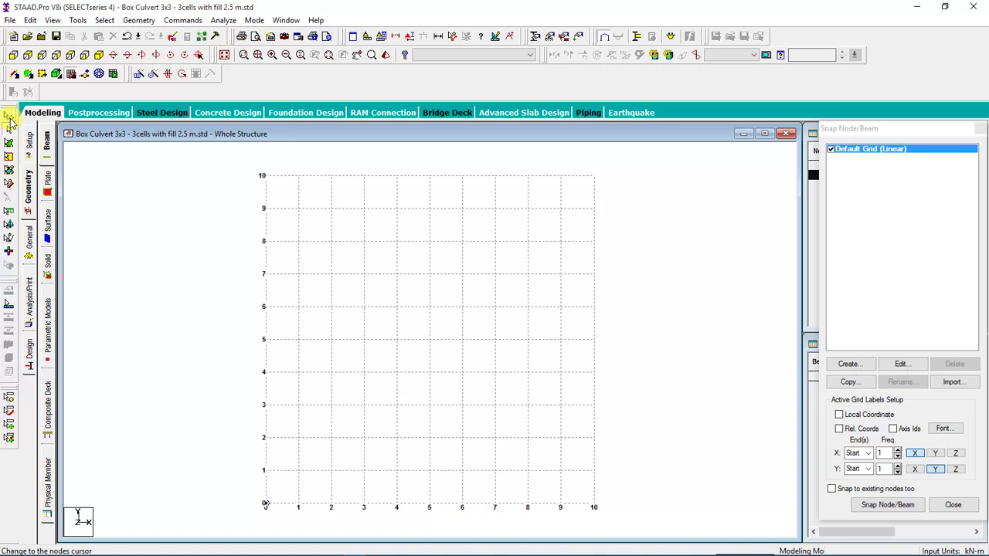
left_click(9, 129)
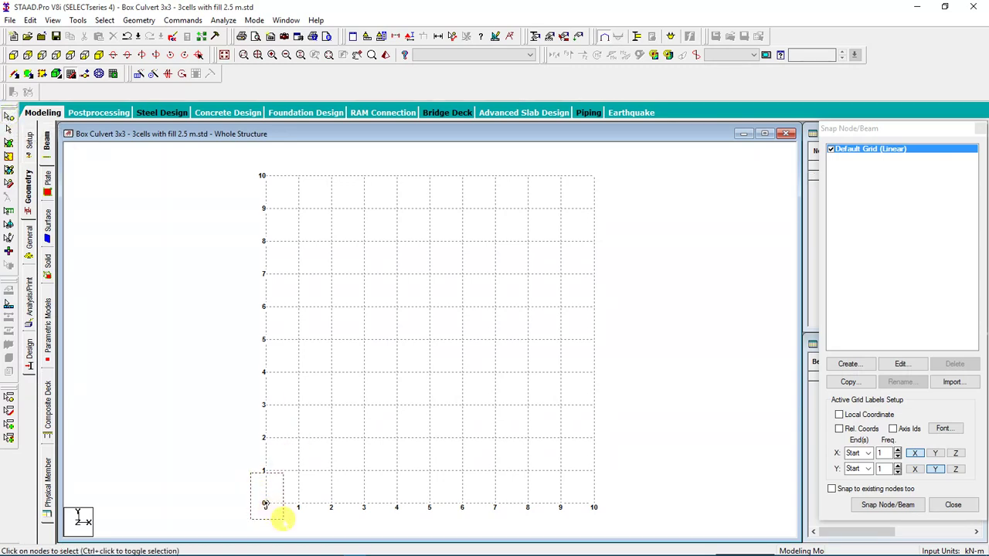
left_click(265, 504)
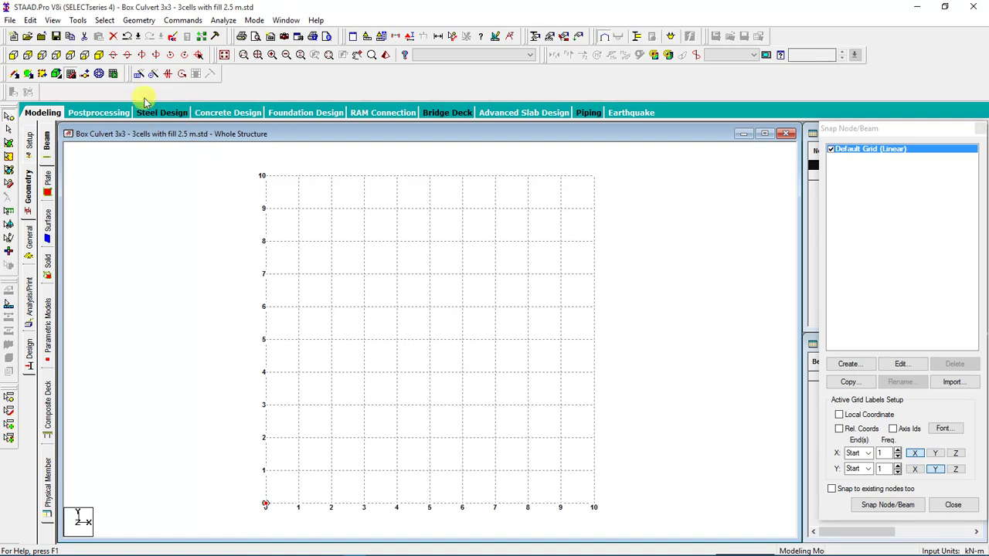
Step: Repeat the origin node 3.45 m in Y with Link Steps to create wall beam 1
left_click(138, 73)
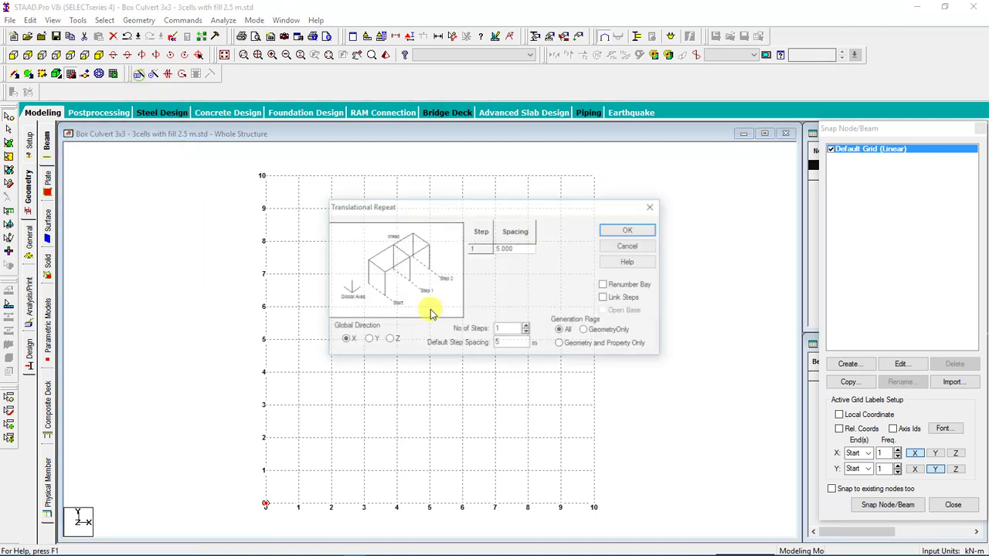
left_click(372, 341)
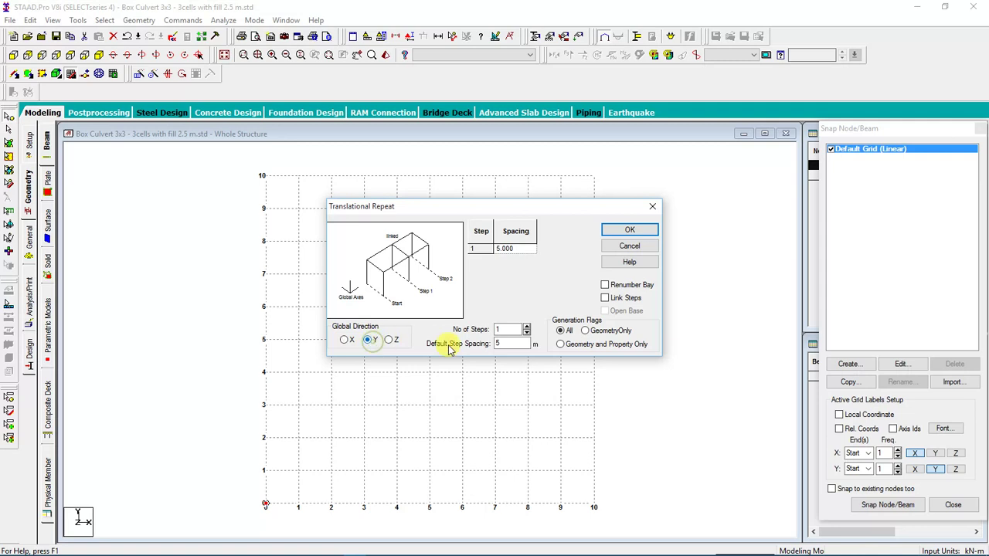
double_click(510, 343)
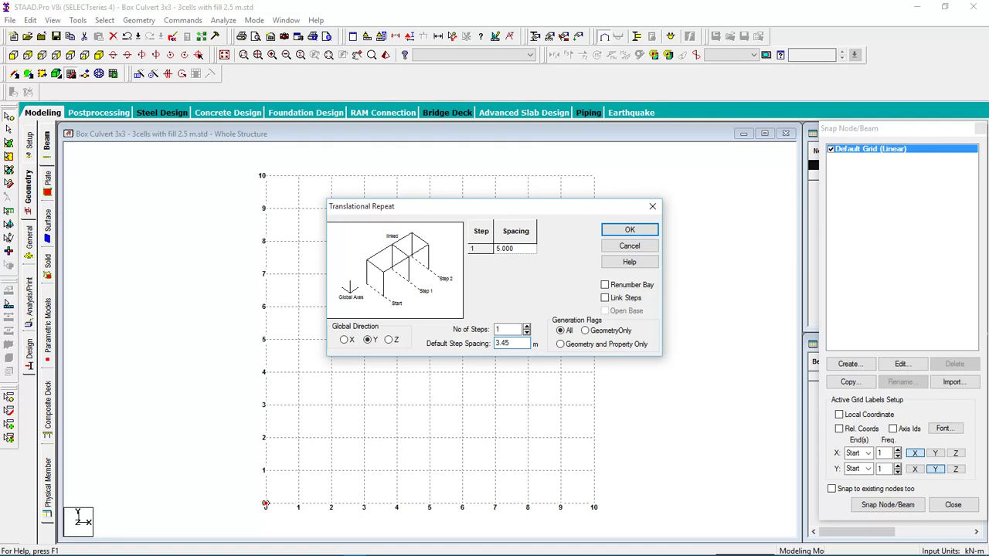
left_click(609, 299)
left_click(628, 230)
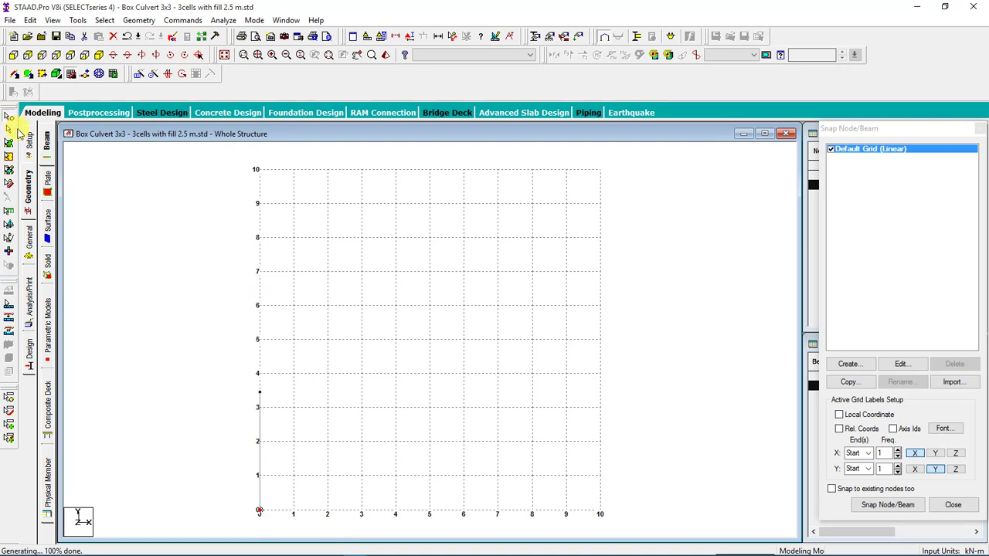
Step: Select beam 1 and close the Snap Node/Beam grid panel
left_click(8, 131)
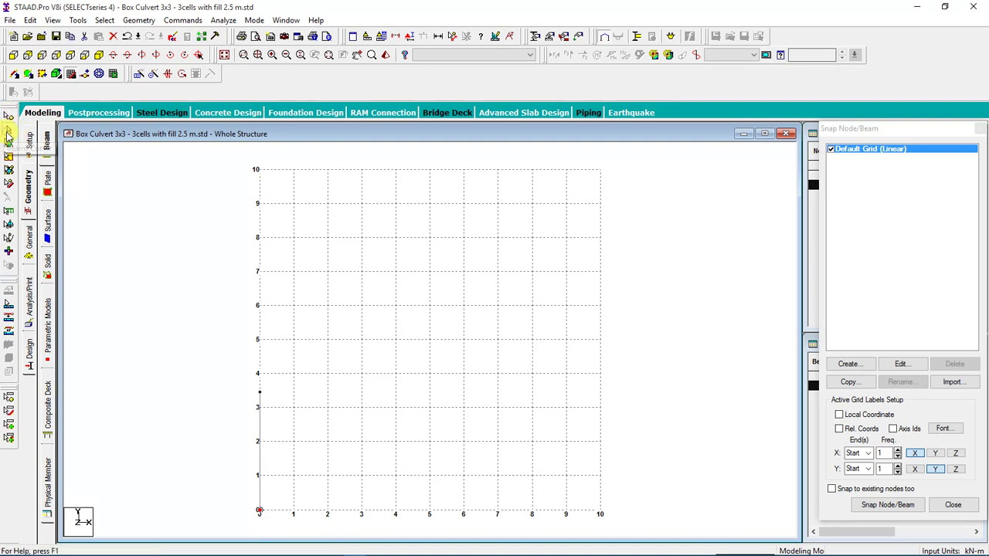
left_click(258, 462)
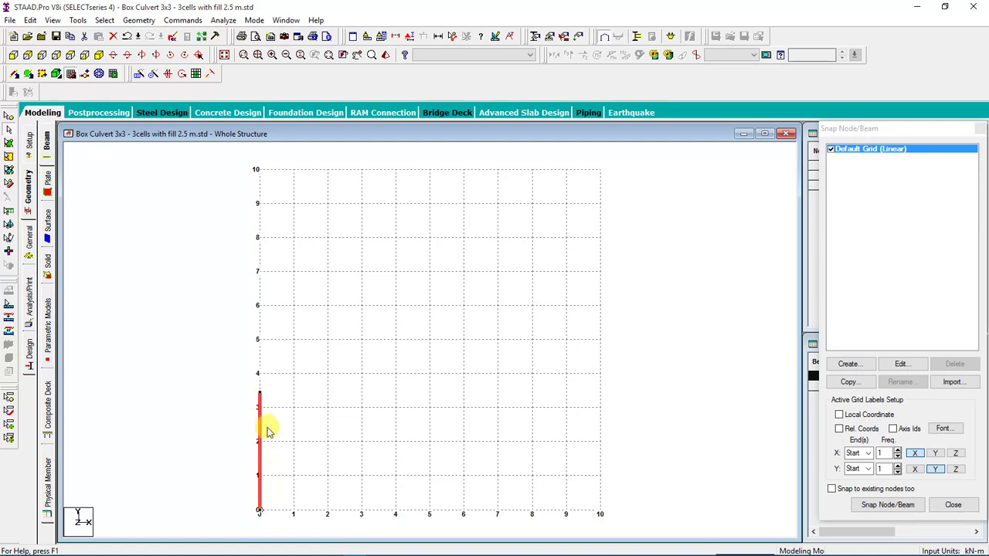
scroll(263, 355, "down", 1)
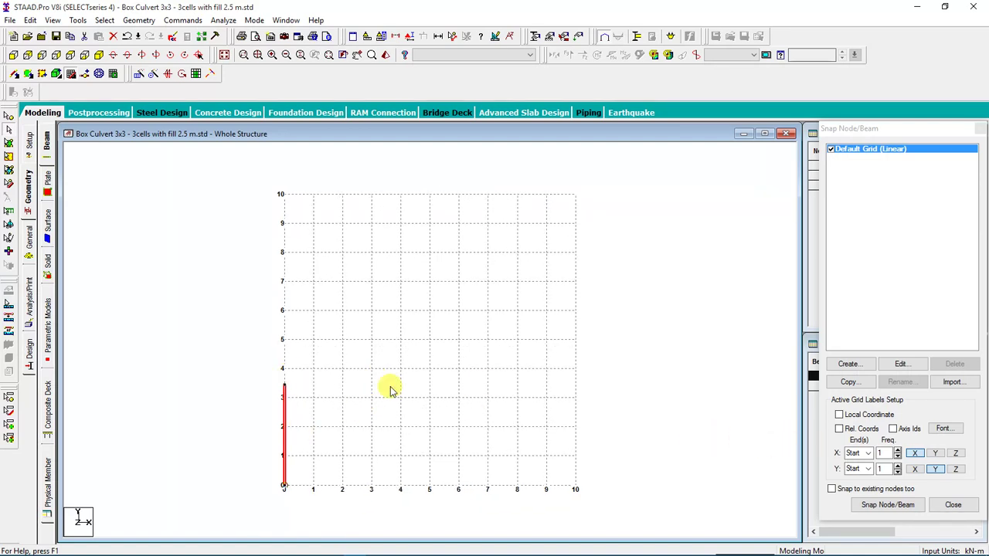
left_click(947, 504)
scroll(382, 320, "down", 3)
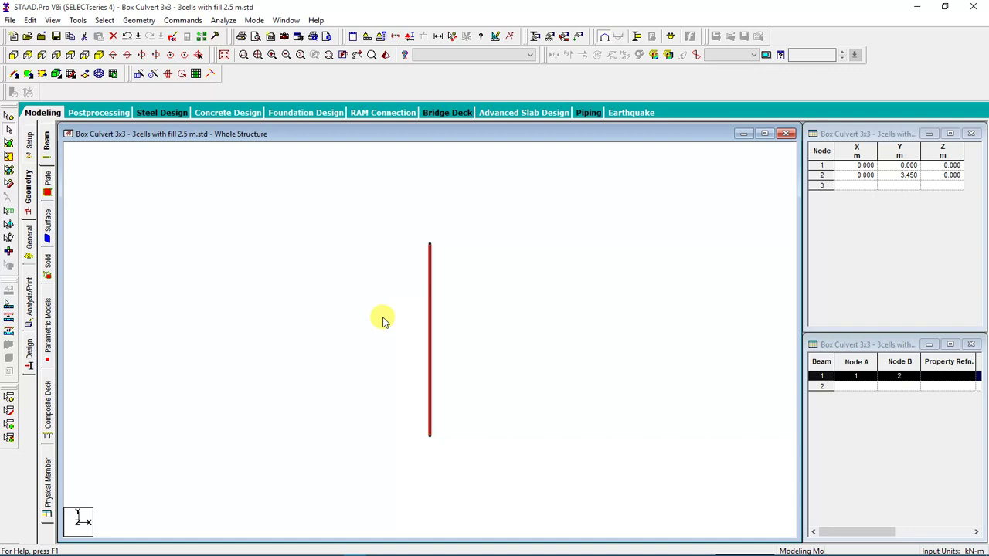
scroll(463, 287, "up", 1)
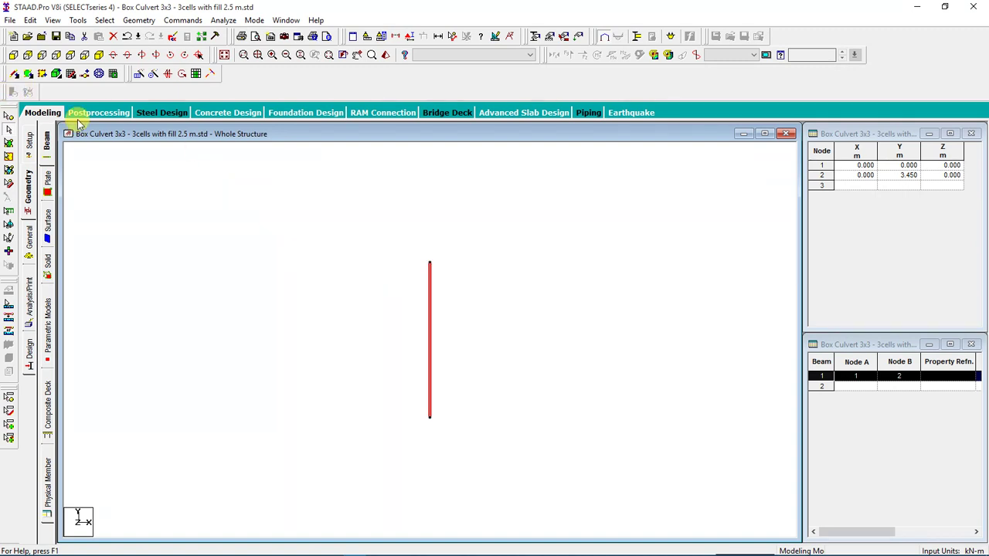
Step: Repeat the wall 3.275 m in X with Link Steps to form the first cell
left_click(138, 74)
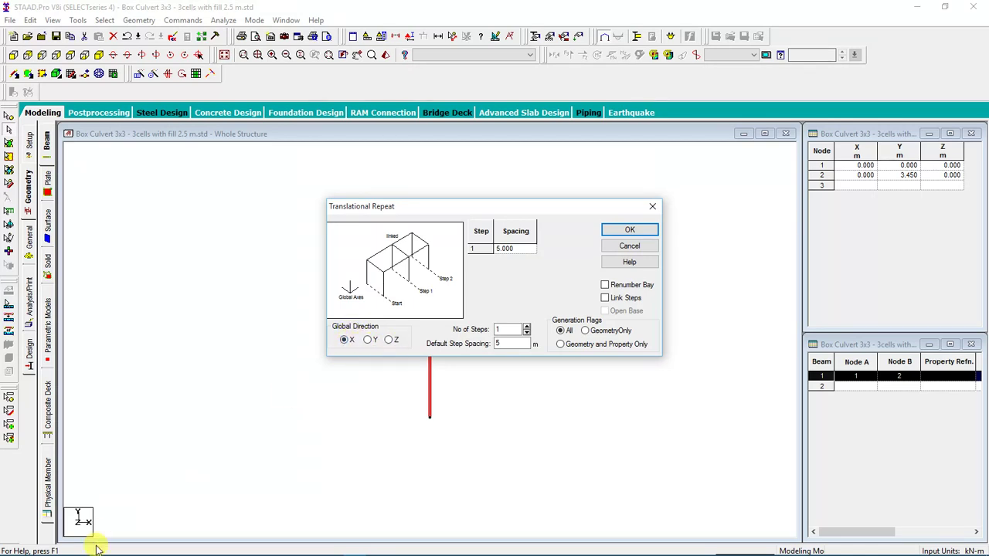
double_click(503, 343)
type("3.27")
key("Tab")
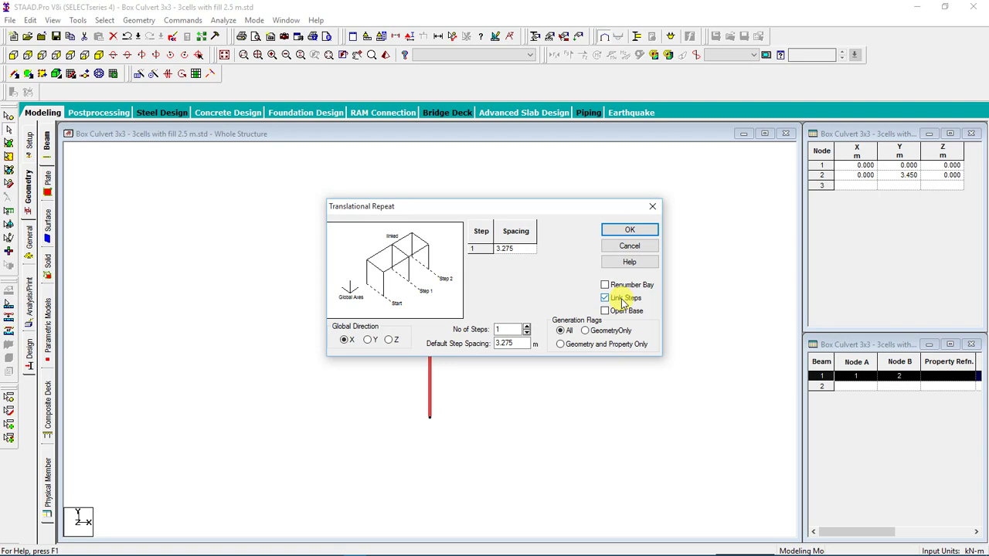
left_click(637, 233)
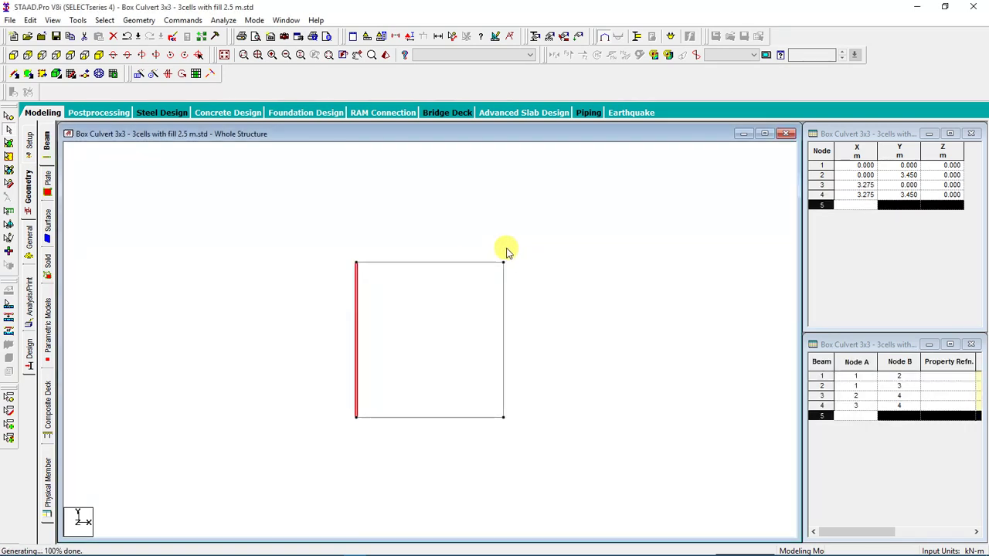
Step: Clear the selection and select only the right-hand wall beam 4
left_click(478, 293)
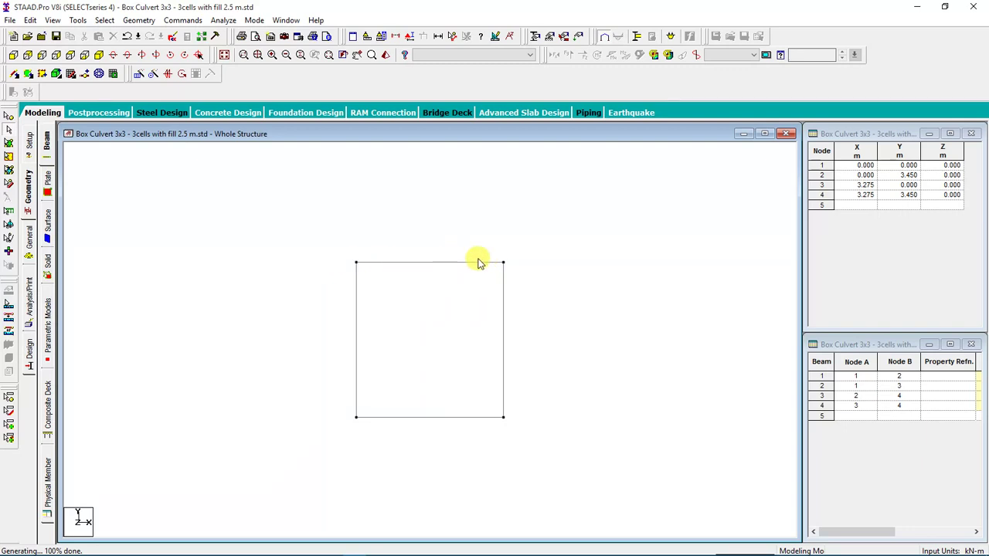
left_click(407, 263)
left_click(405, 417)
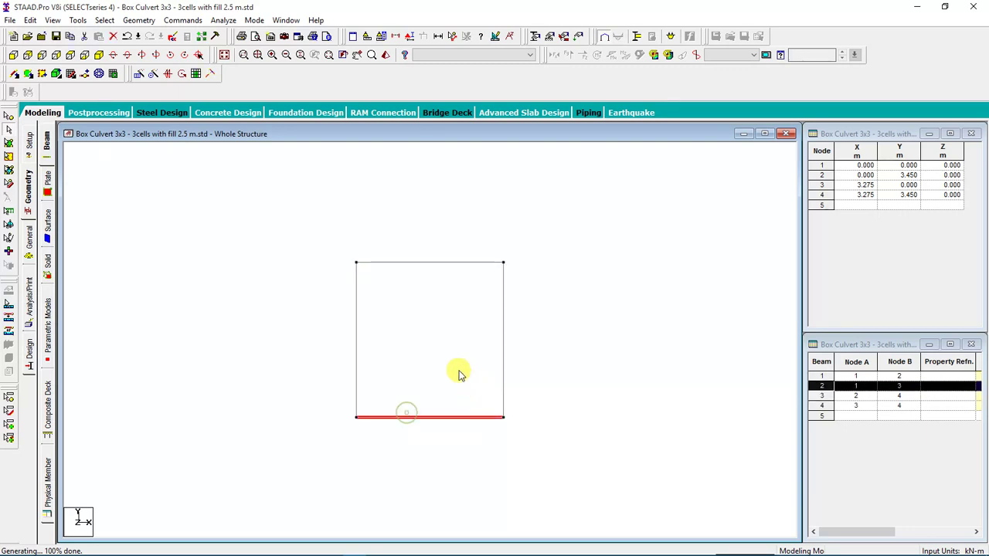
scroll(363, 340, "down", 2)
scroll(401, 332, "up", 1)
left_click(426, 327)
scroll(509, 313, "down", 1)
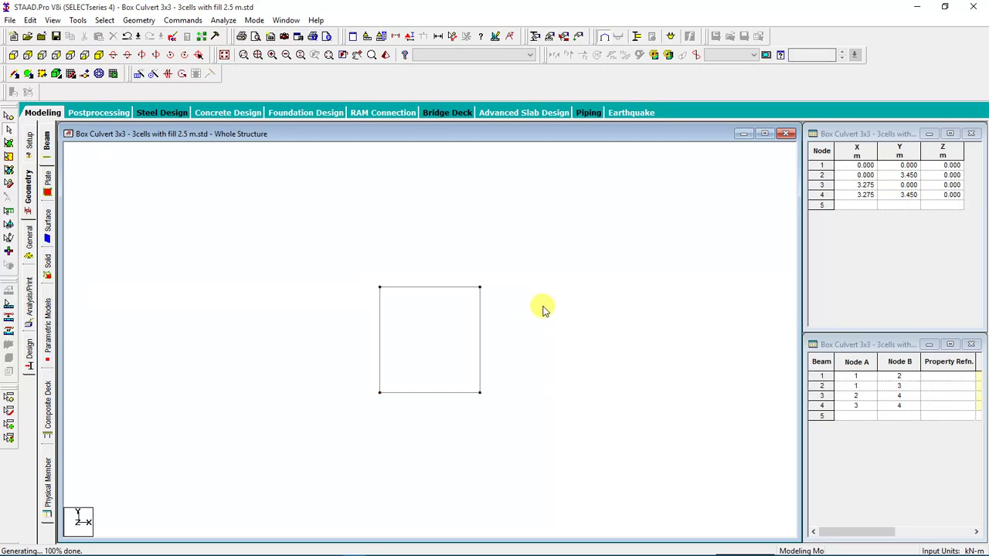
scroll(525, 298, "up", 1)
left_click_drag(485, 244, 580, 442)
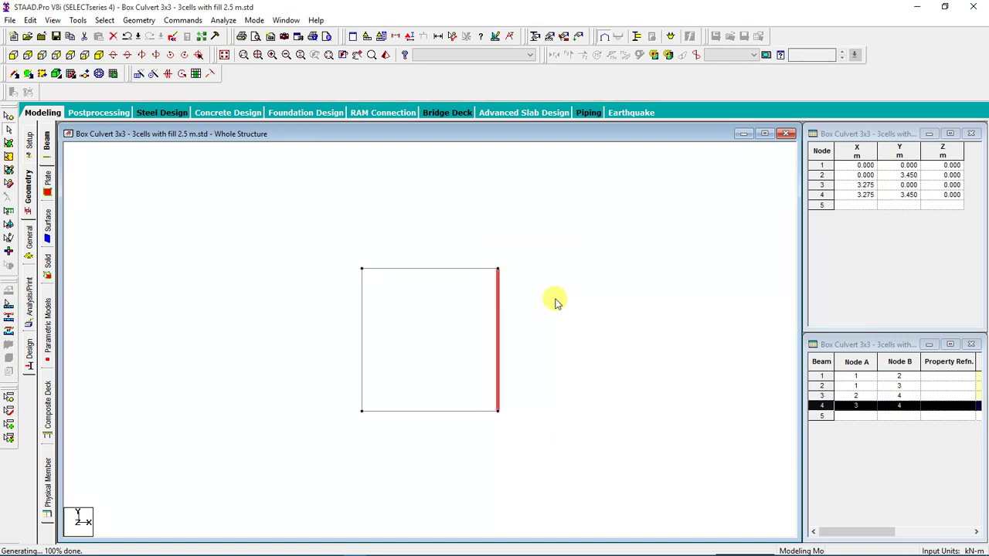
Step: Repeat that wall 3.25 m in X with Link Steps for the second cell, selecting new wall beam 7
left_click(139, 73)
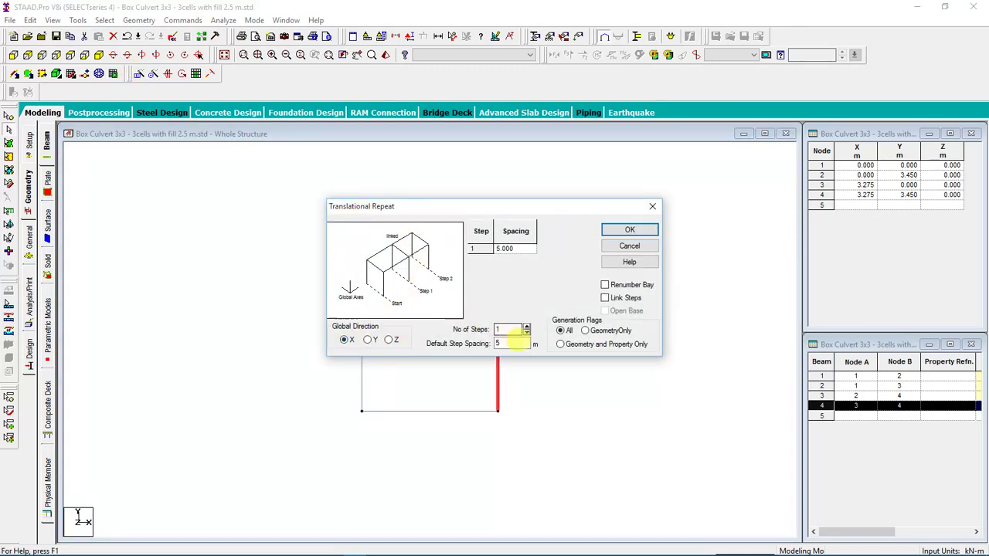
double_click(519, 343)
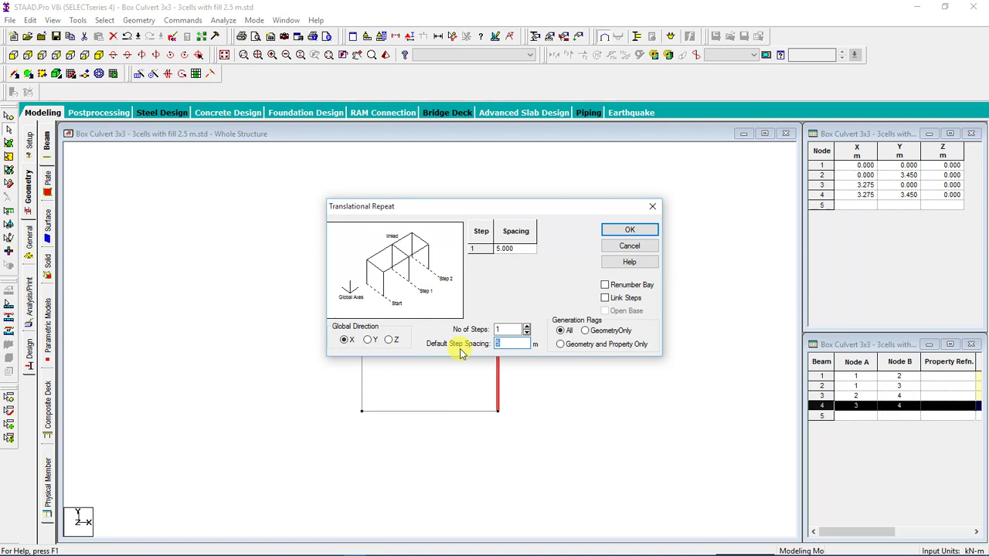
left_click(606, 298)
left_click(629, 230)
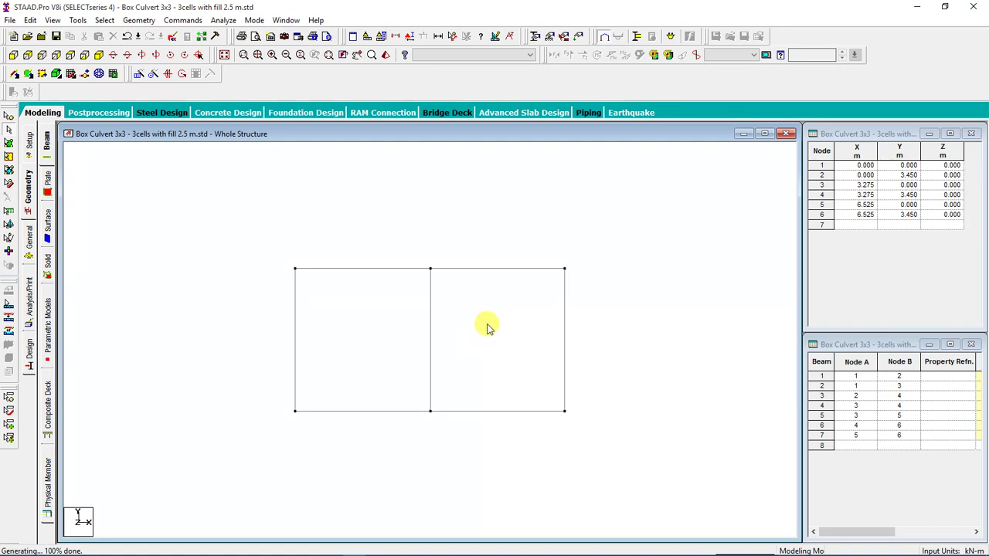
left_click_drag(532, 228, 614, 438)
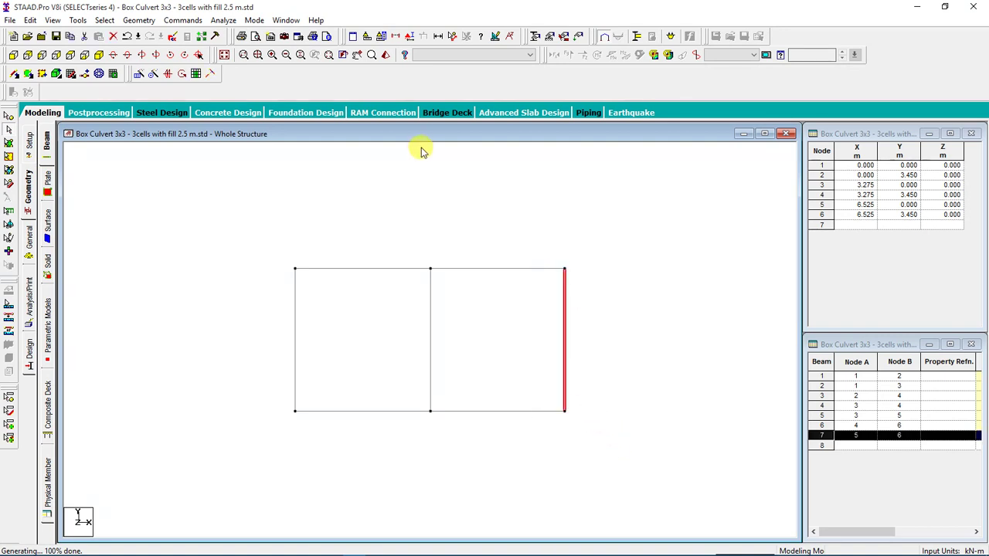
Step: Repeat the right wall 3.275 m in X, adding the wall at X 9.800 m, then clear the selection
left_click(138, 73)
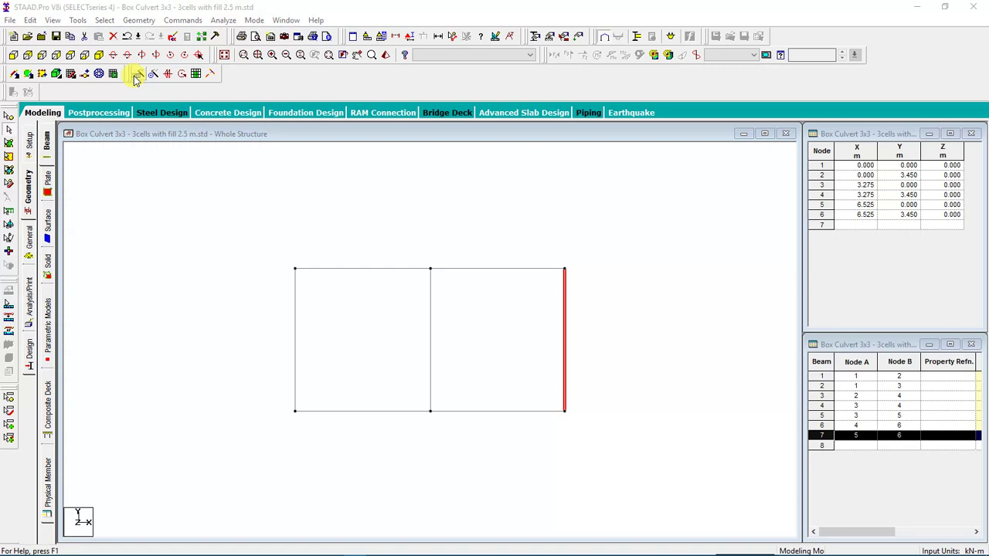
double_click(504, 342)
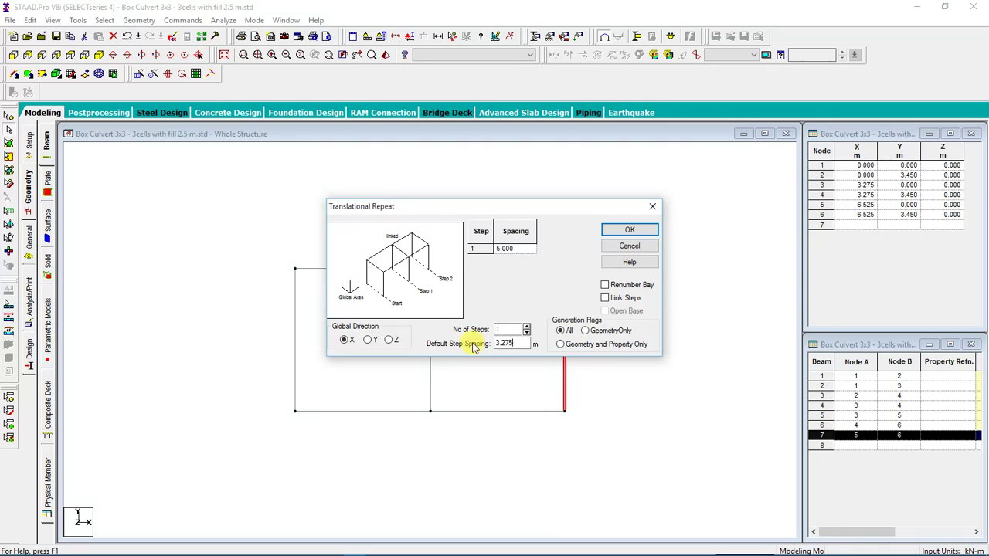
type("3.275")
left_click(626, 230)
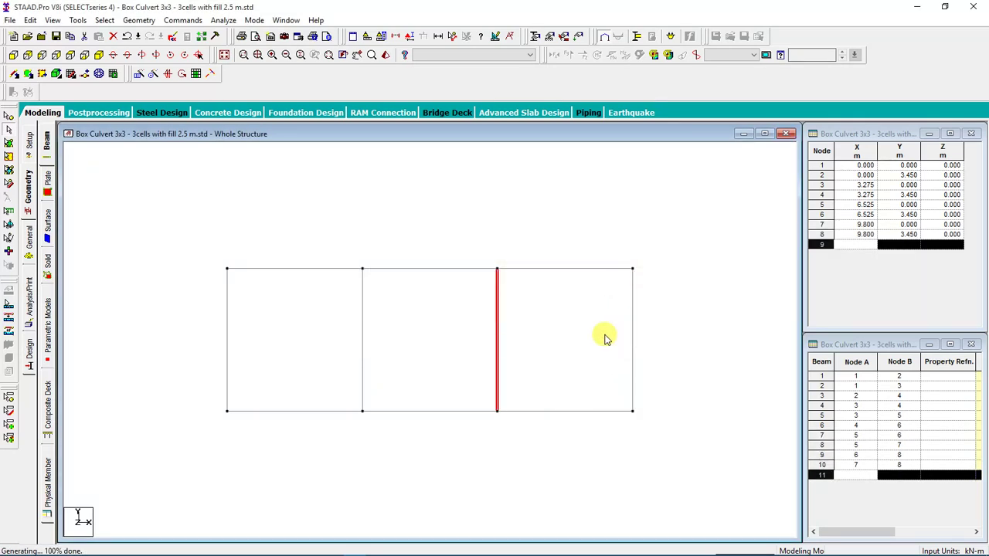
left_click(584, 333)
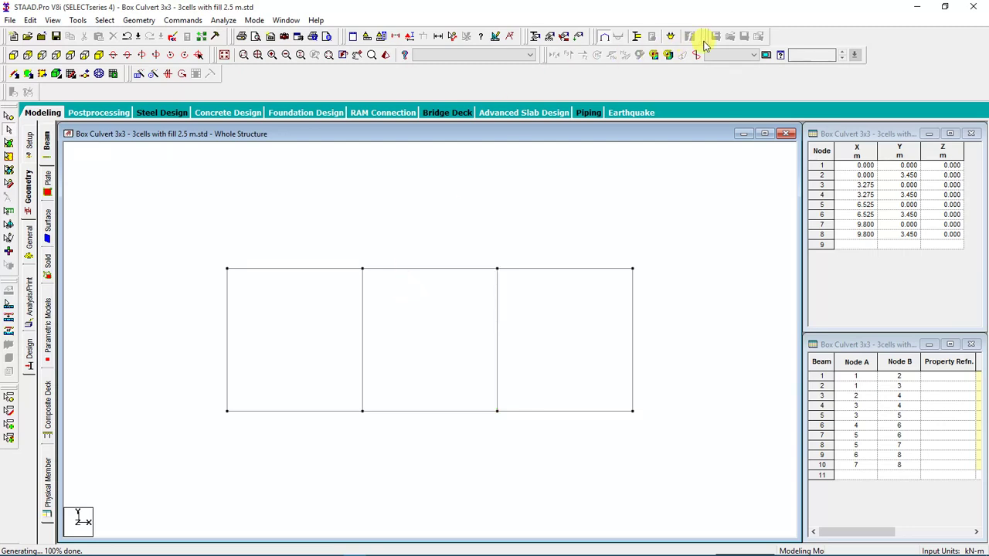
Step: Inspect the frame in an enlarged 3-D rendered view, rotating it, then close that view
left_click(384, 54)
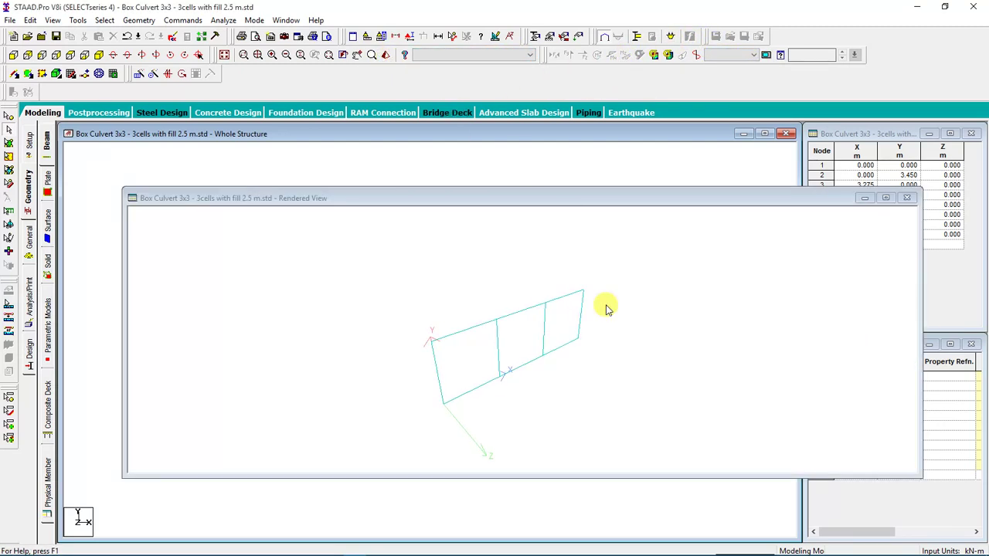
left_click(885, 198)
left_click_drag(567, 353, 425, 291)
left_click_drag(525, 300, 437, 340)
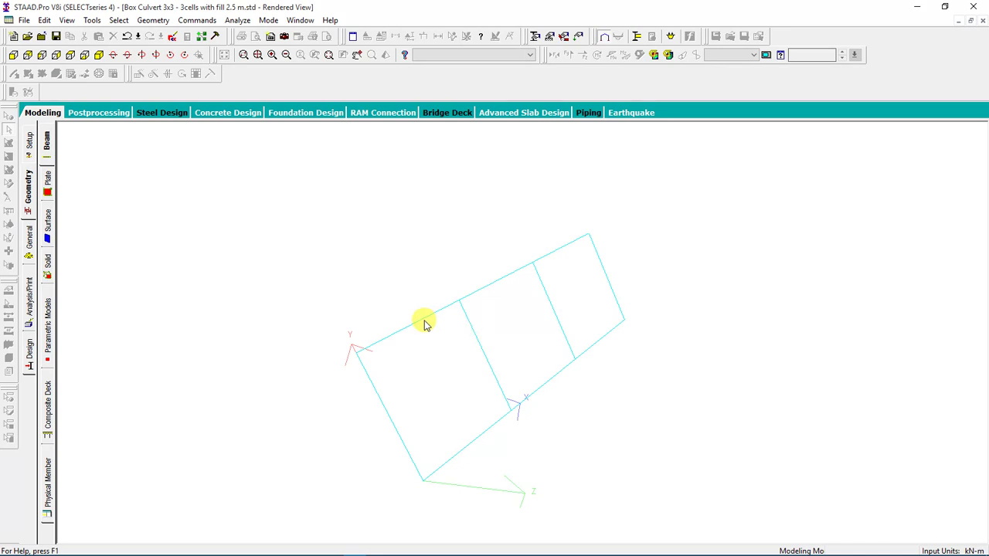
left_click(981, 21)
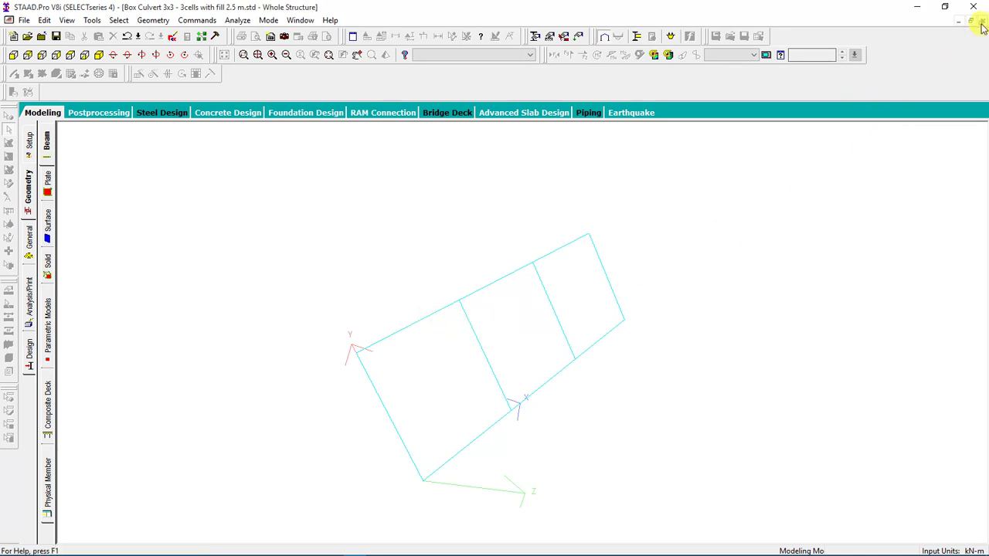
Step: Zoom out and back in to centre the three-cell frame in the front view
scroll(332, 259, "down", 2)
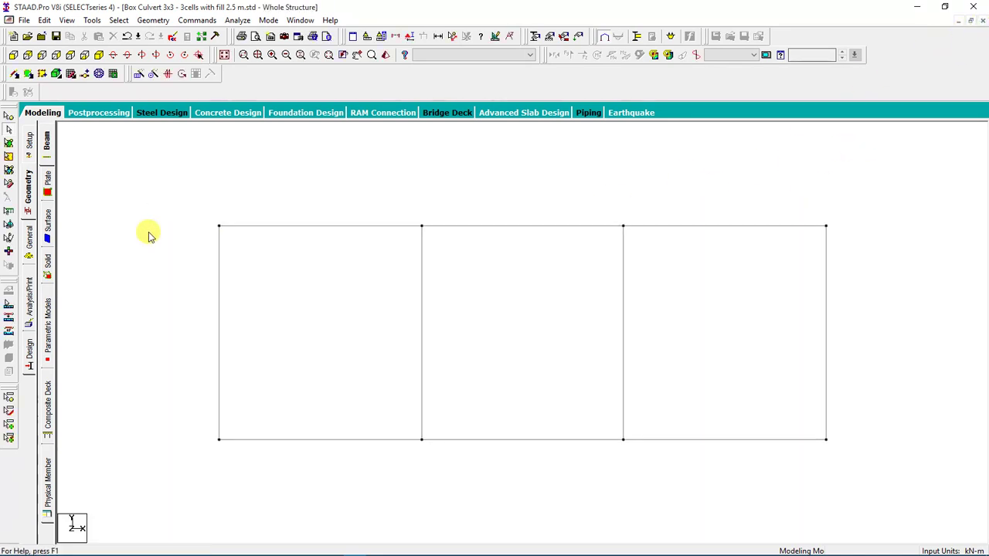
scroll(286, 258, "down", 2)
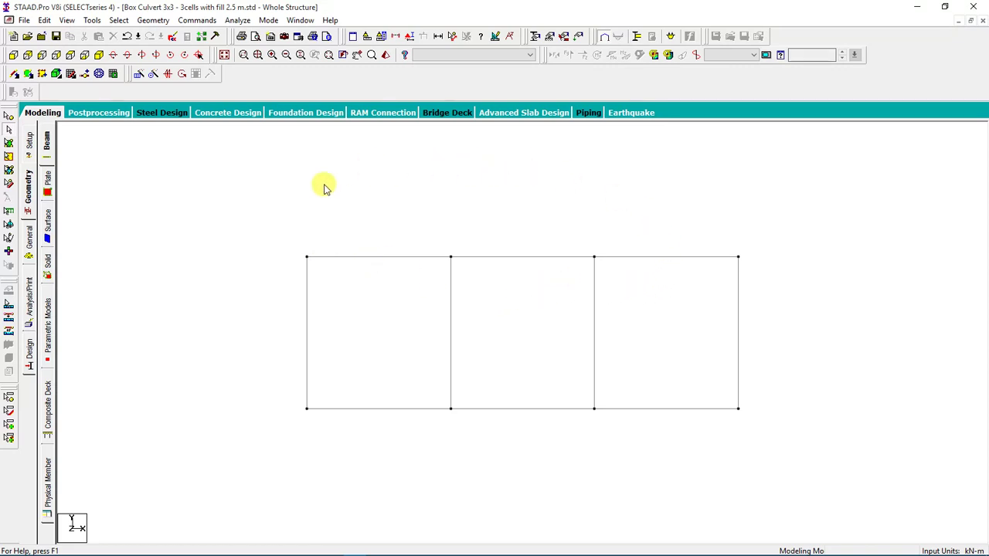
scroll(454, 301, "down", 1)
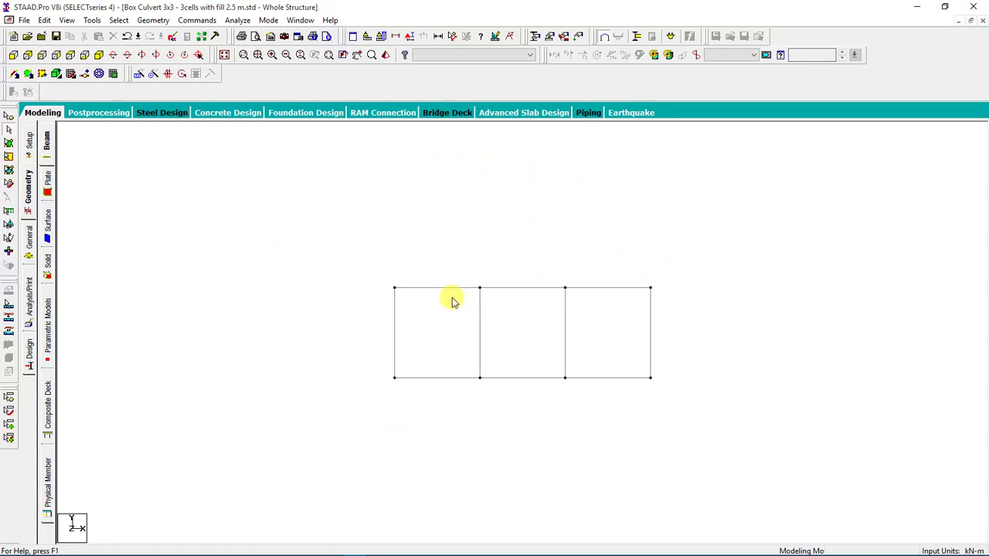
scroll(711, 340, "up", 1)
scroll(502, 278, "up", 1)
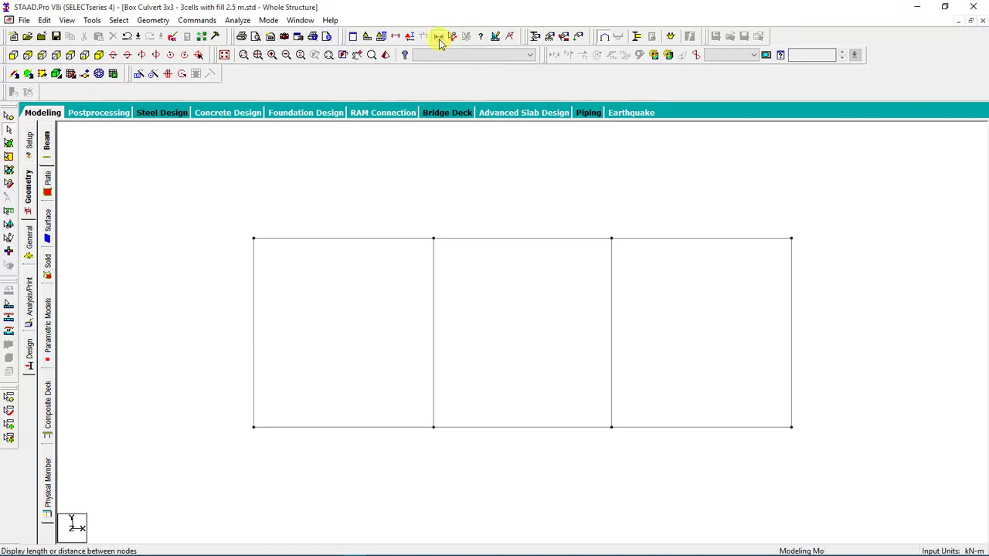
left_click(438, 38)
left_click(211, 178)
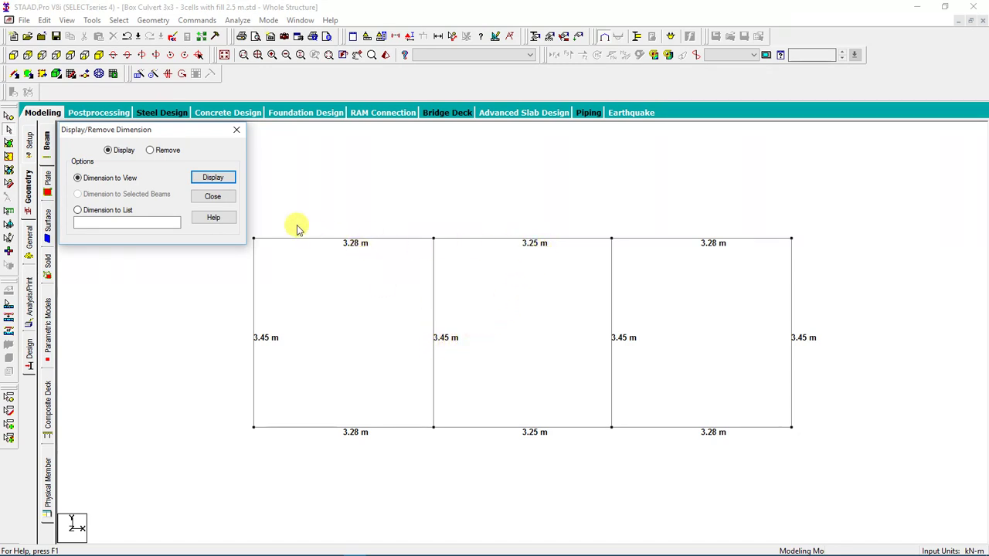
left_click(152, 150)
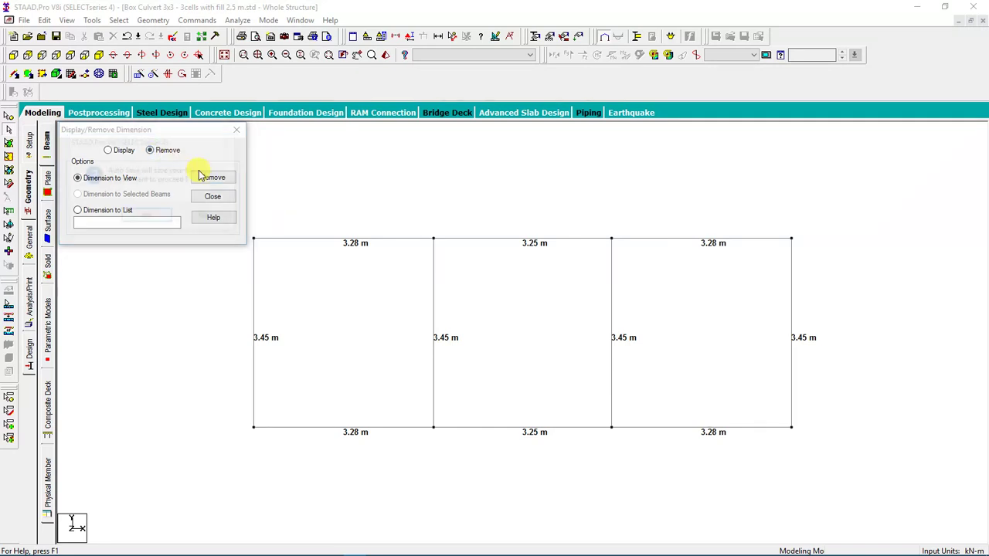
left_click(212, 177)
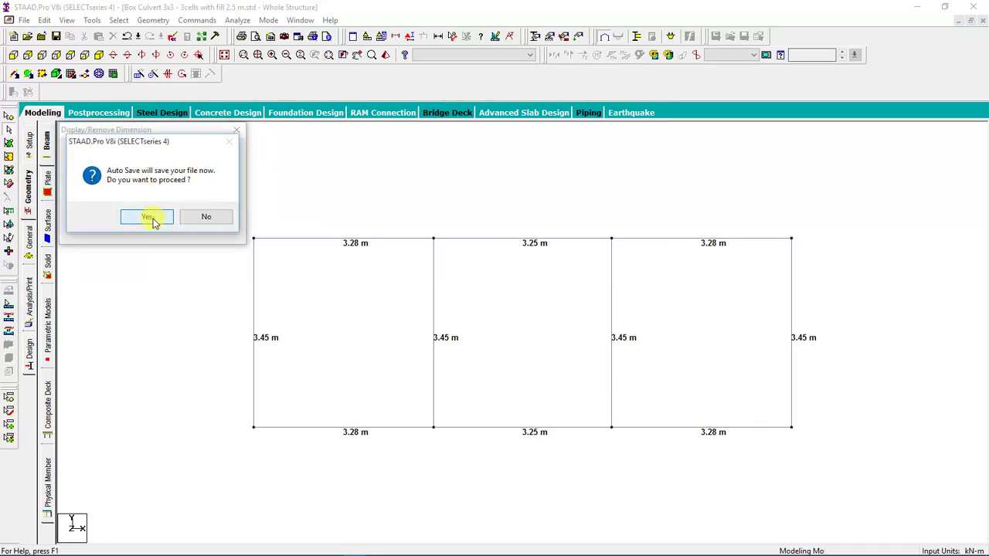
left_click(146, 217)
left_click(418, 300)
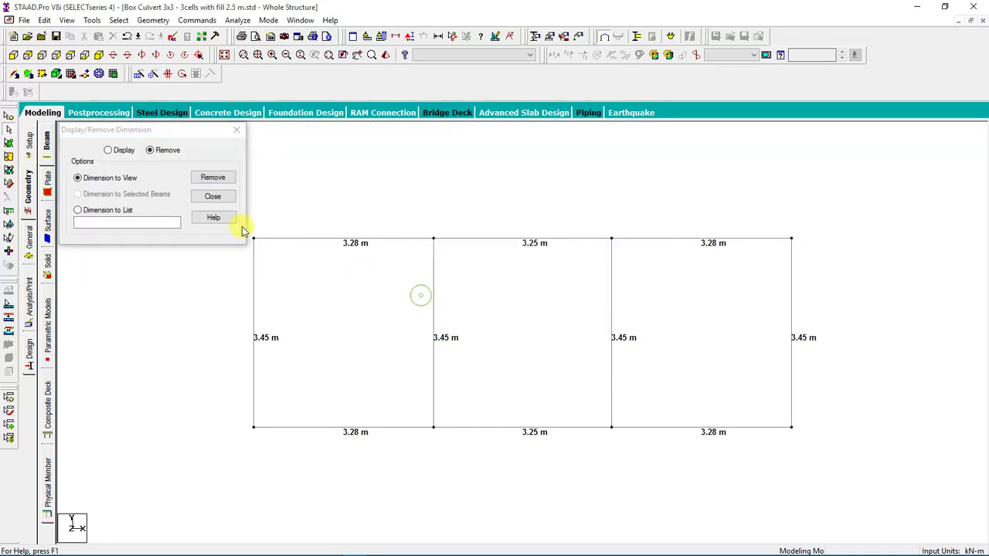
left_click(213, 177)
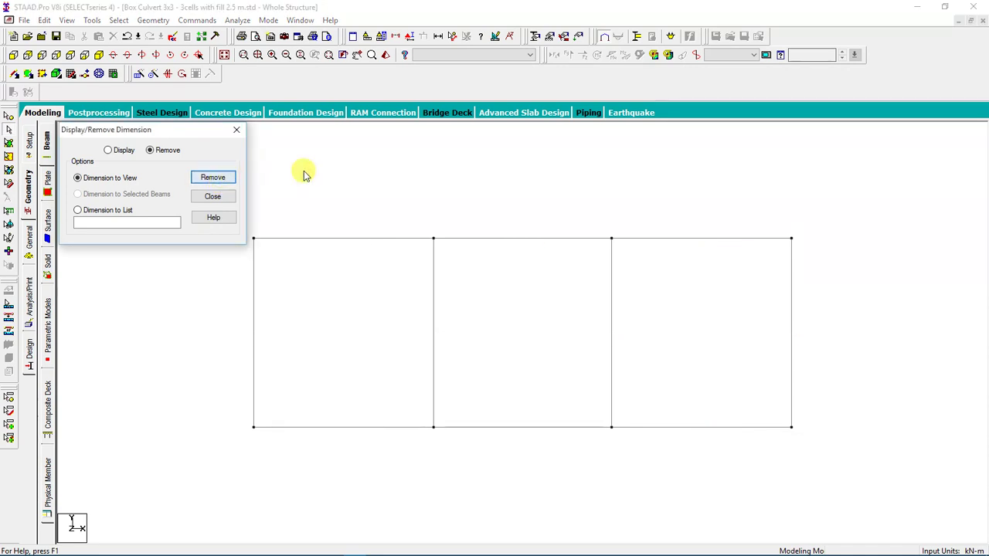
left_click(235, 130)
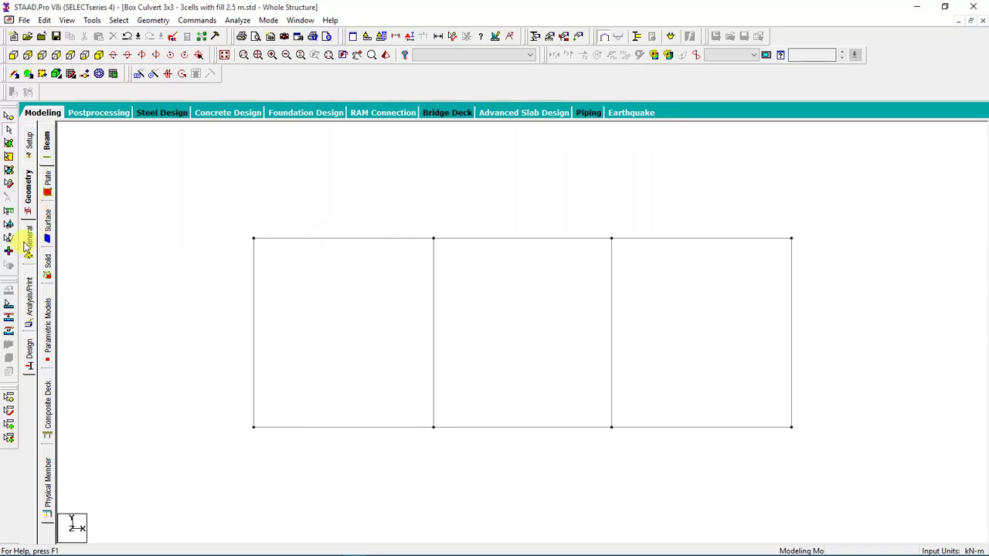
Step: Open the Property page and move the Properties – Whole Structure panel over the canvas
left_click(27, 243)
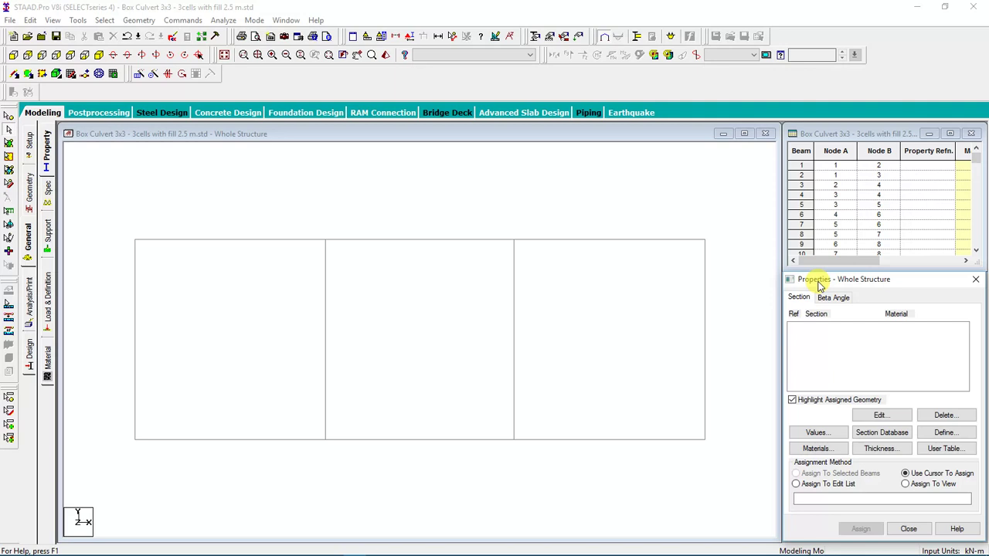
left_click_drag(820, 286, 817, 233)
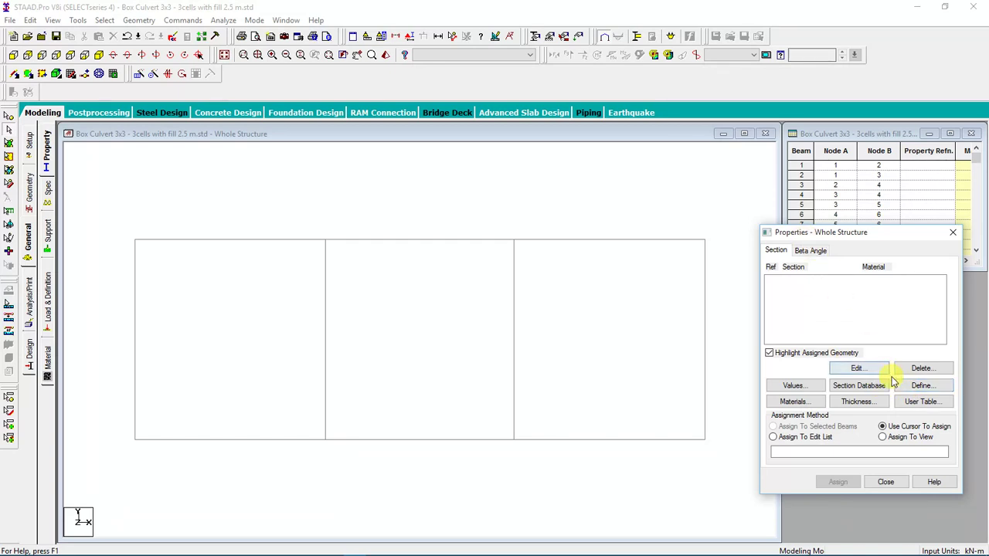
Step: Add Rectangle sections with YD 0.45, 0.3 and 0.25 m, each with ZD 1 m
left_click(919, 388)
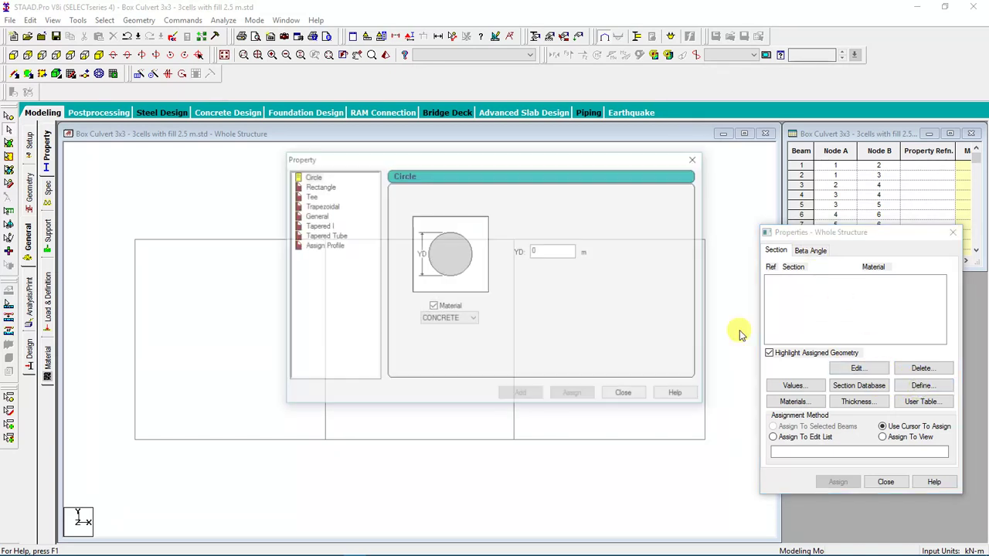
left_click_drag(472, 159, 545, 179)
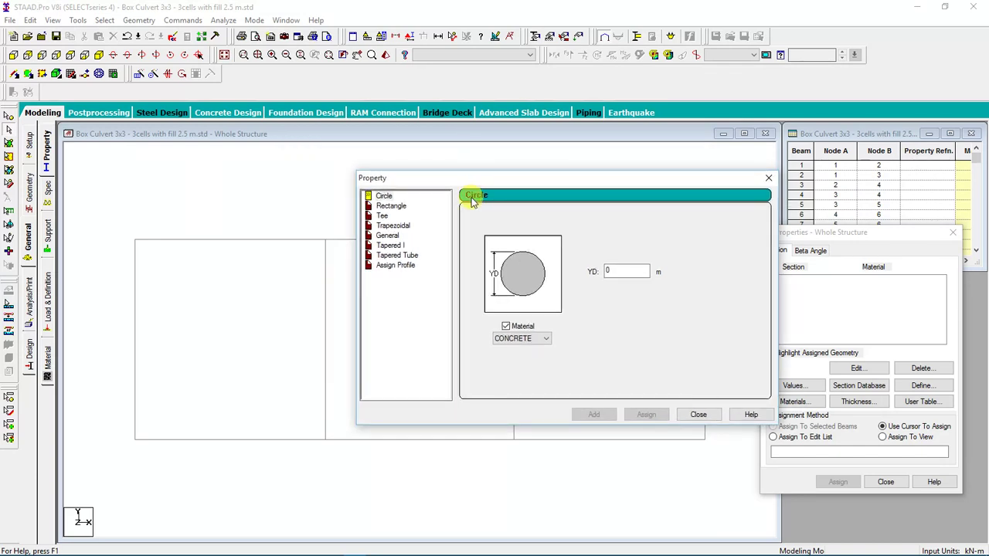
left_click(388, 206)
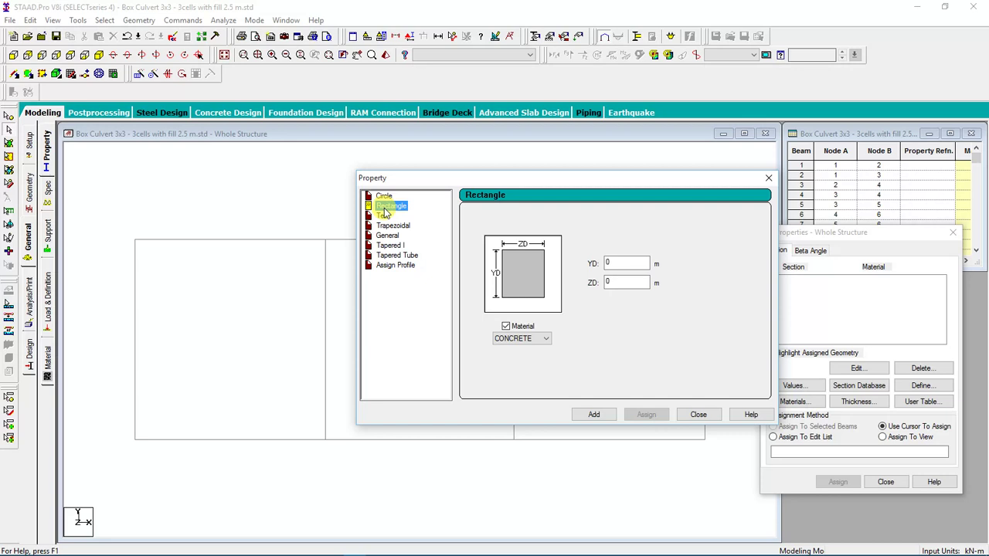
double_click(608, 263)
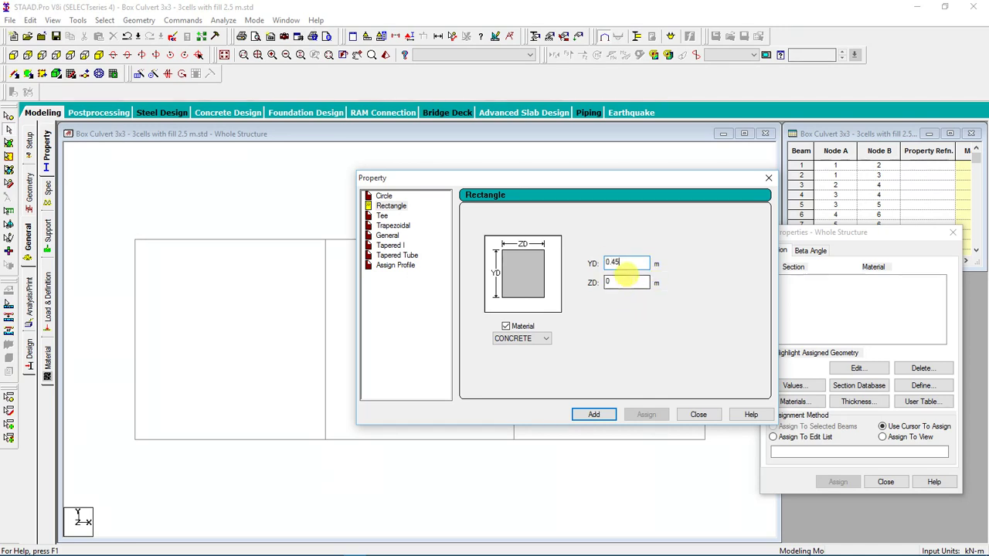
key("Tab")
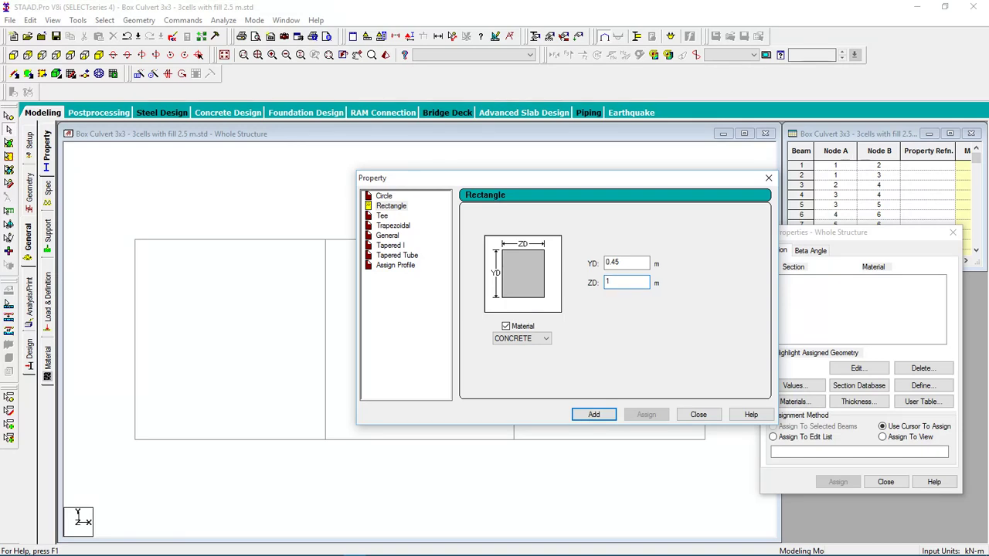
left_click(592, 417)
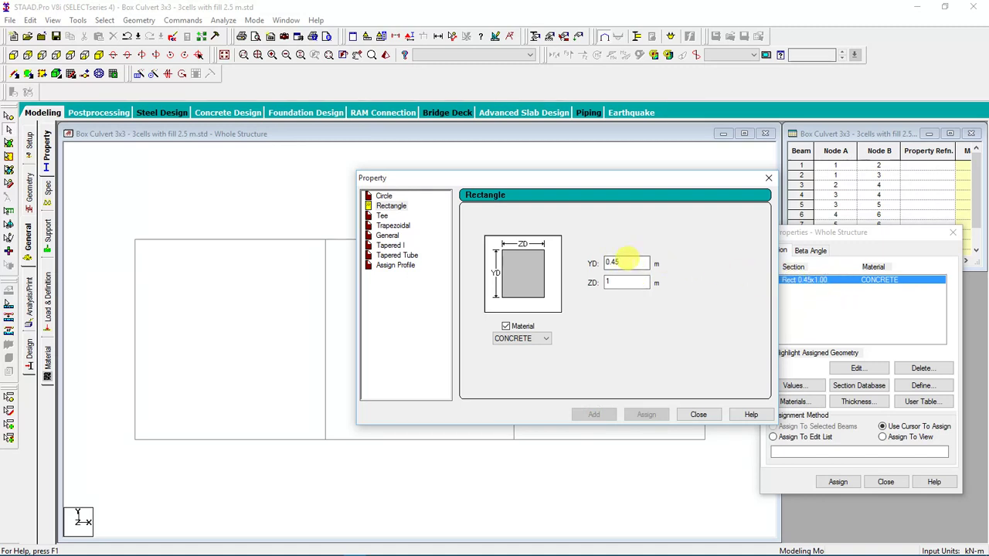
double_click(628, 262)
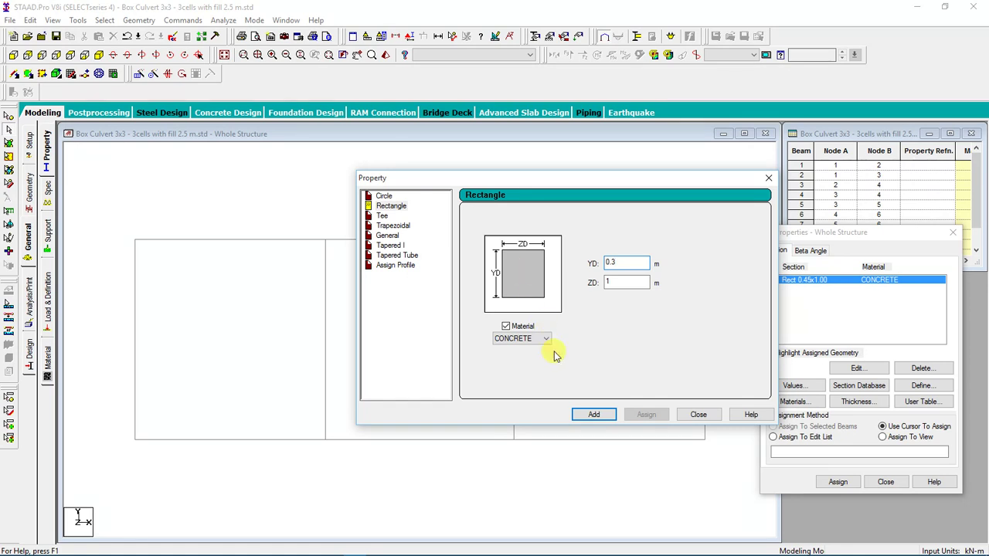
left_click(591, 413)
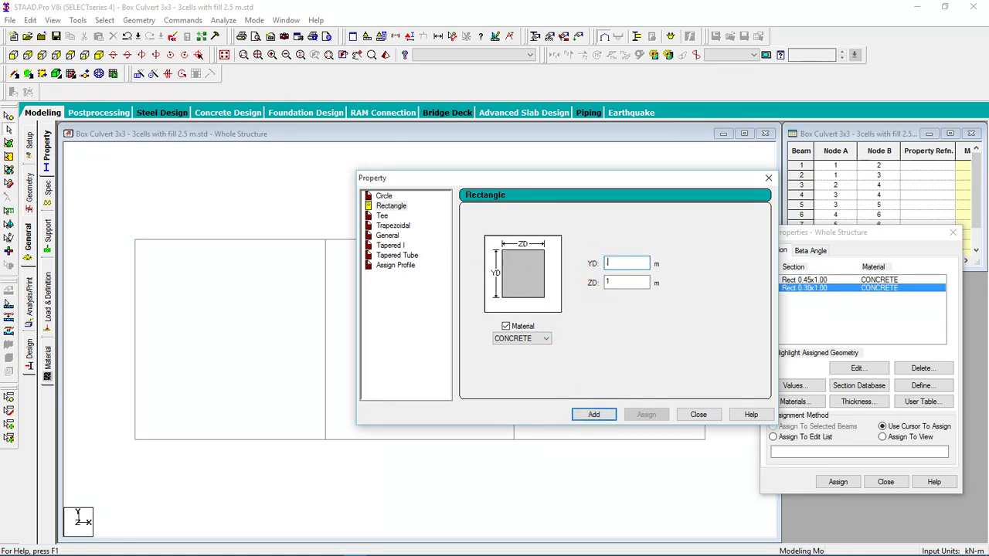
left_click(591, 414)
left_click(698, 414)
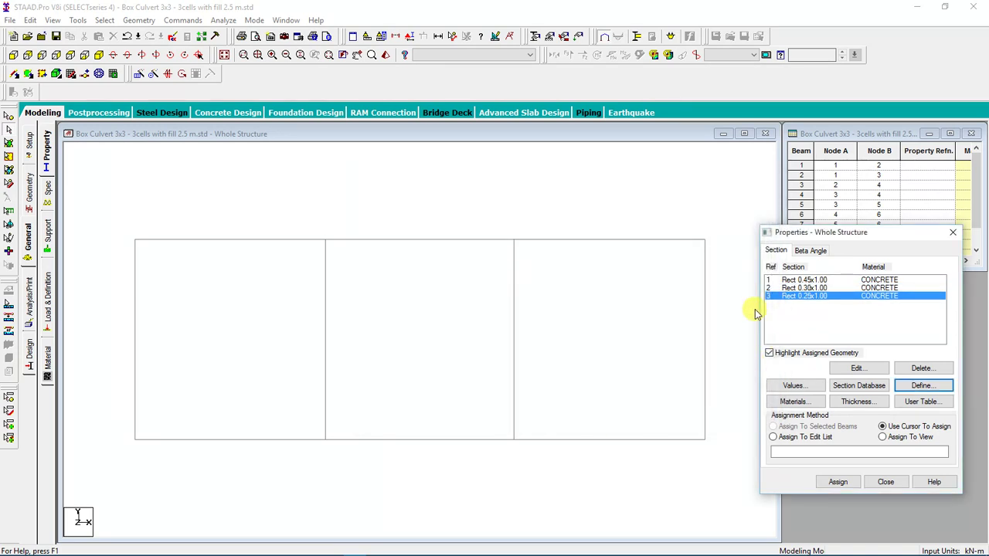
Step: Assign Rect 0.45x1.00 to the three top and three bottom slab beams
left_click(807, 280)
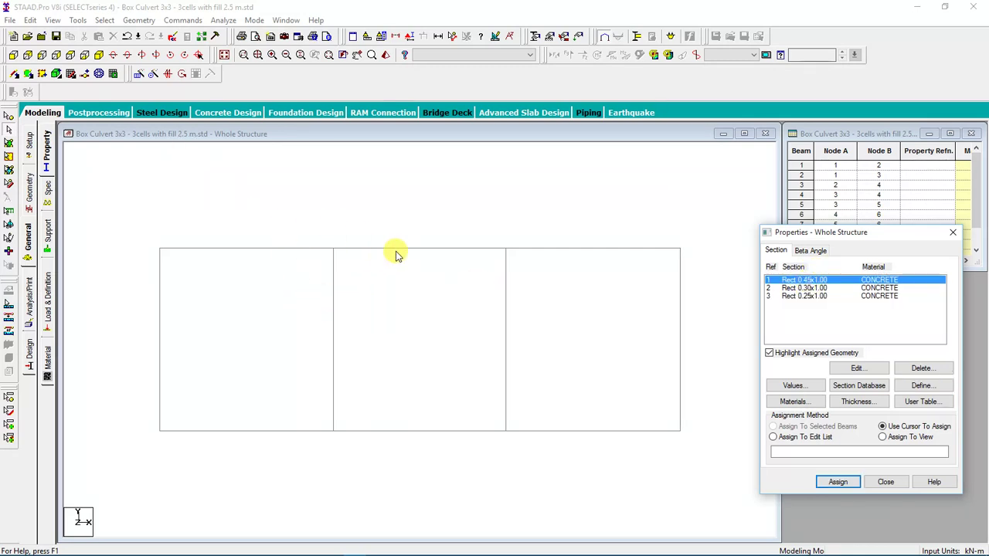
left_click_drag(121, 226, 717, 258)
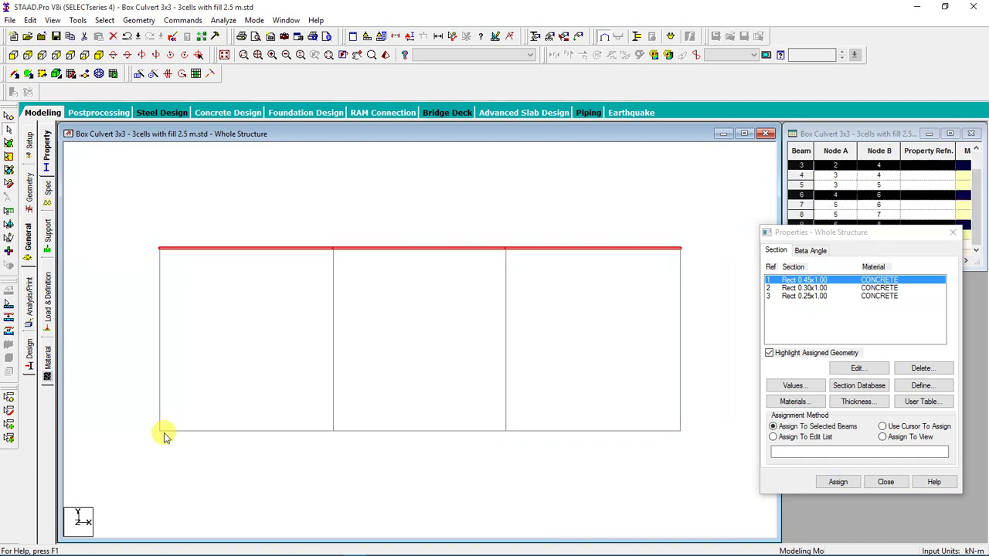
left_click(320, 248)
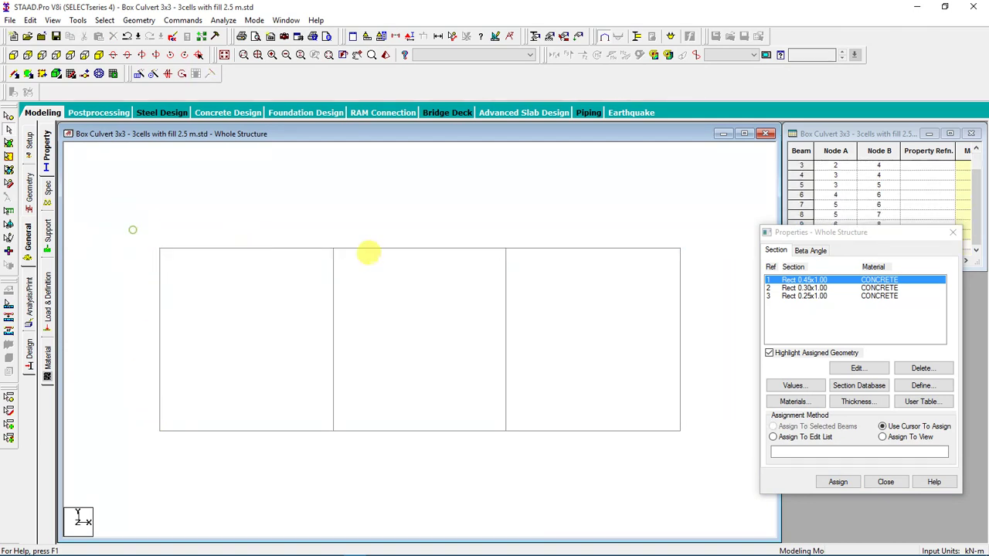
left_click(266, 281)
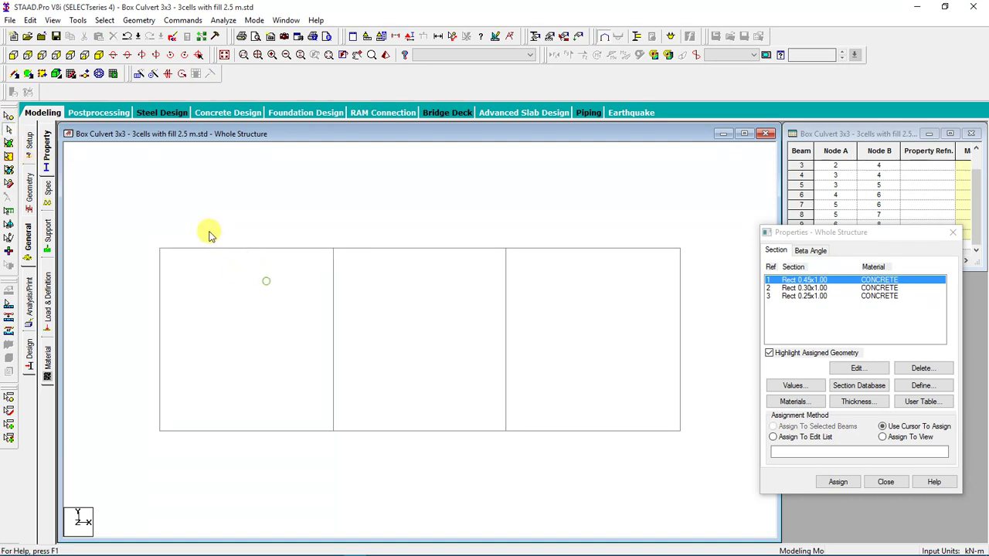
left_click_drag(142, 231, 707, 249)
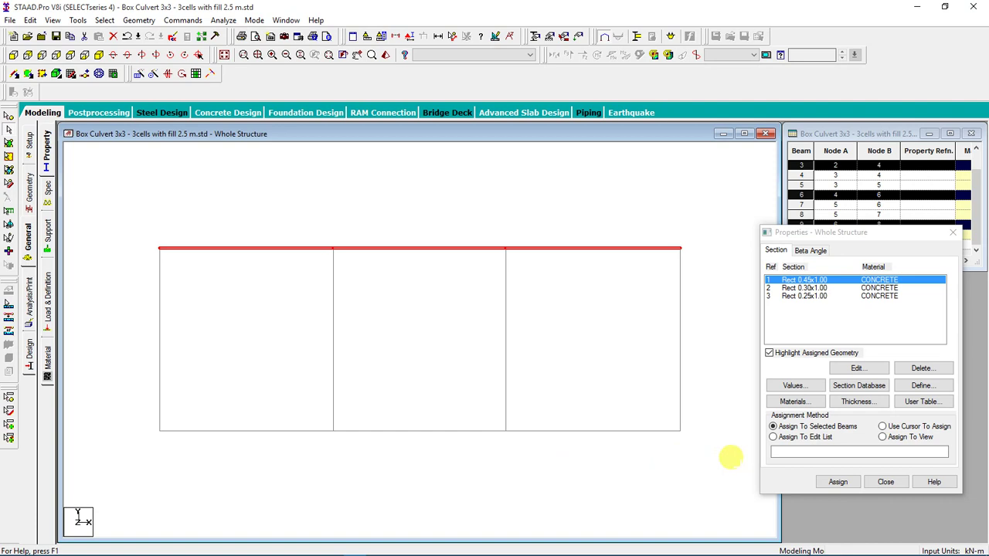
left_click_drag(731, 456, 729, 454)
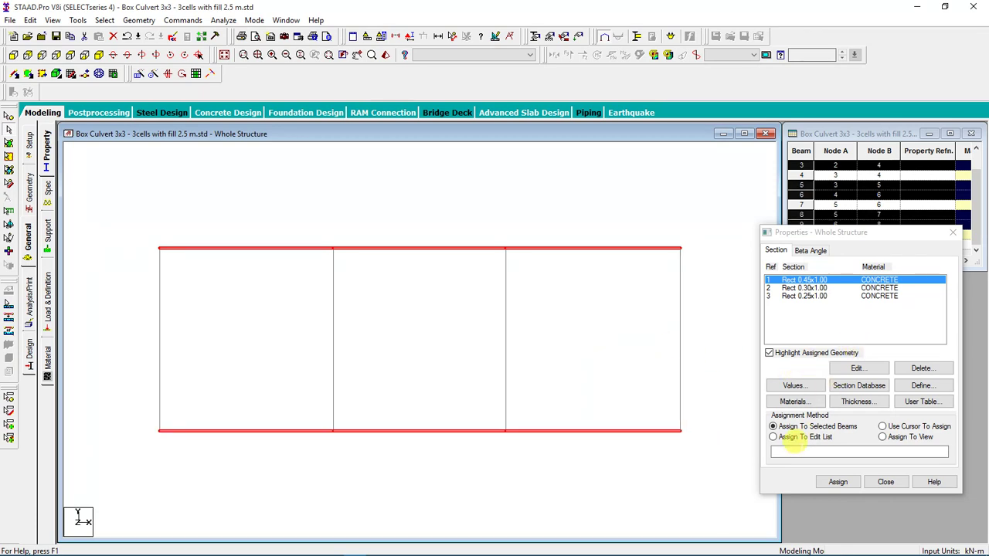
left_click(837, 481)
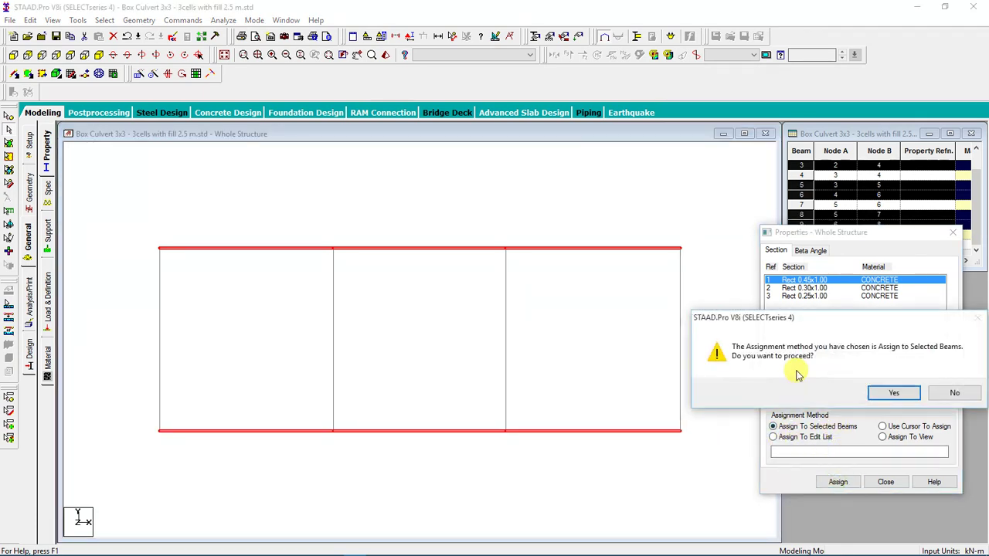
left_click(892, 393)
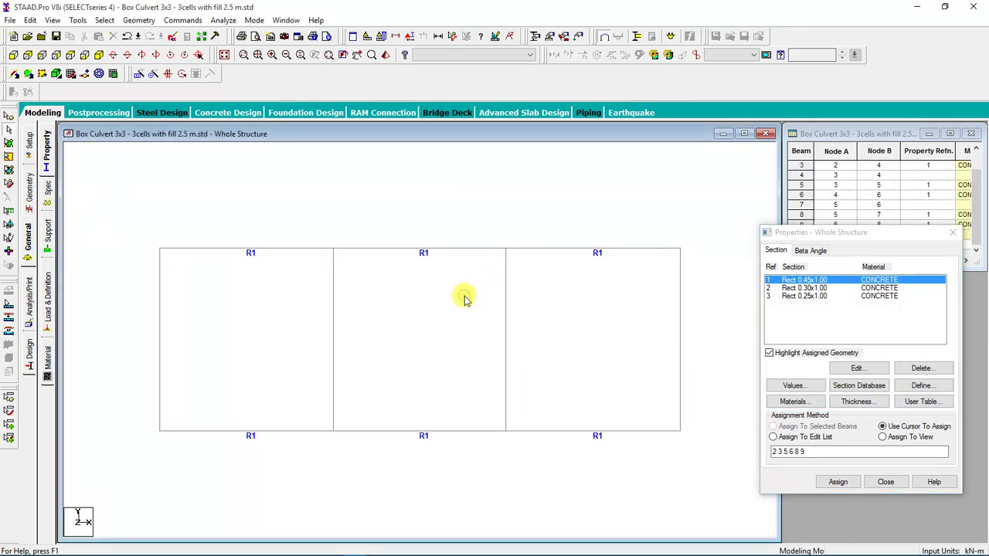
Step: Inspect the R1 slabs in a rotated 3-D rendered view, then zoom the wireframe back
left_click(386, 55)
left_click_drag(632, 259, 379, 223)
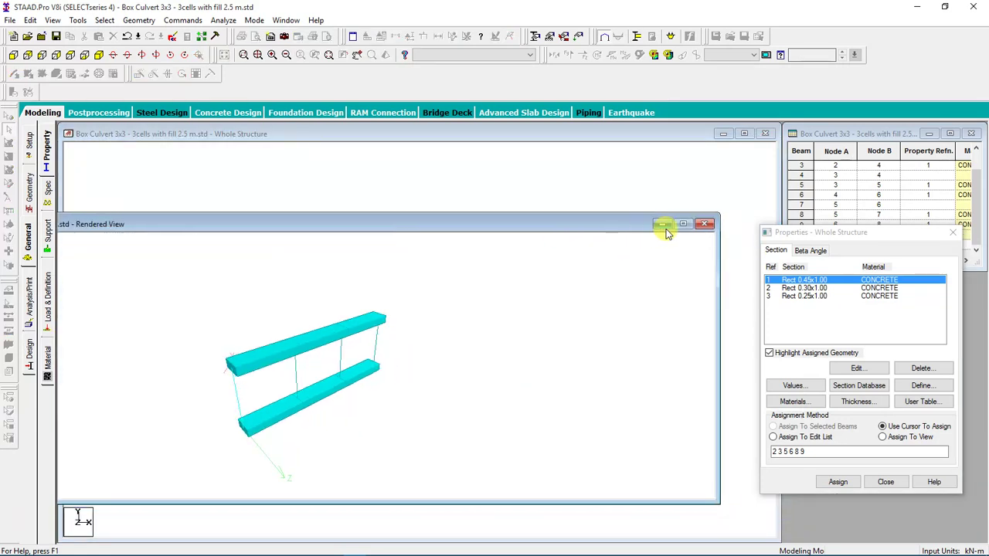
left_click(683, 224)
left_click_drag(666, 227, 386, 343)
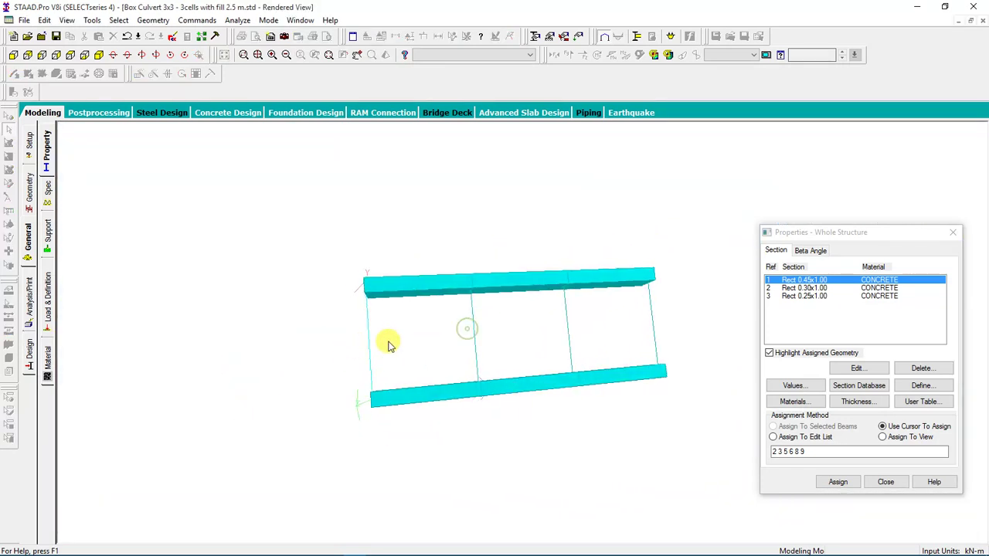
left_click(981, 22)
scroll(330, 238, "down", 3)
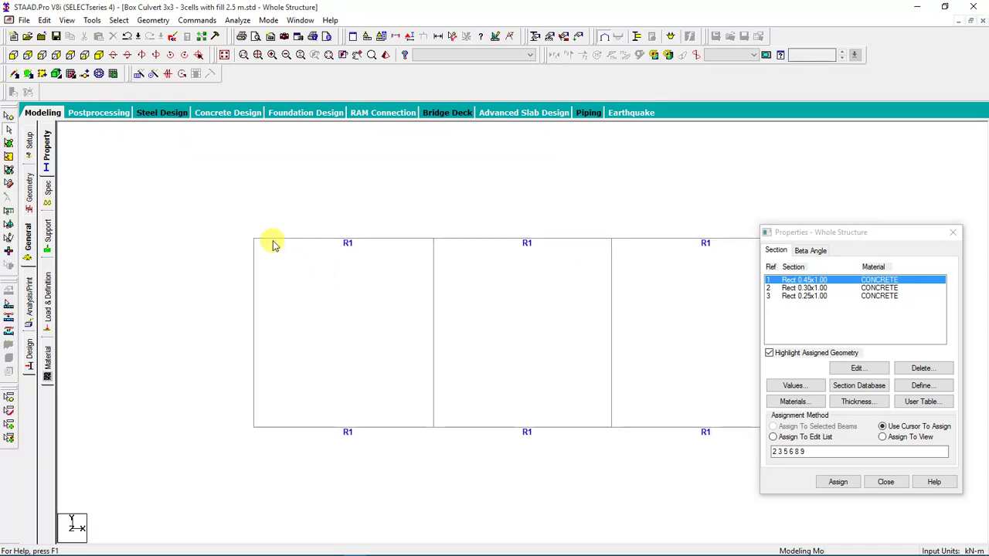
scroll(221, 260, "down", 3)
scroll(629, 301, "up", 2)
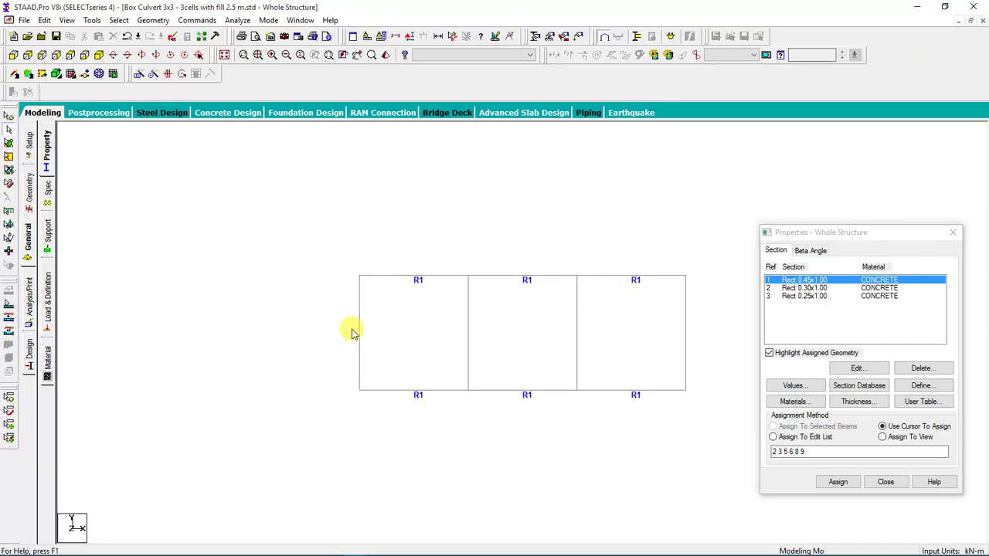
Step: Assign Rect 0.30x1.00 to the left and right outer walls
left_click(807, 287)
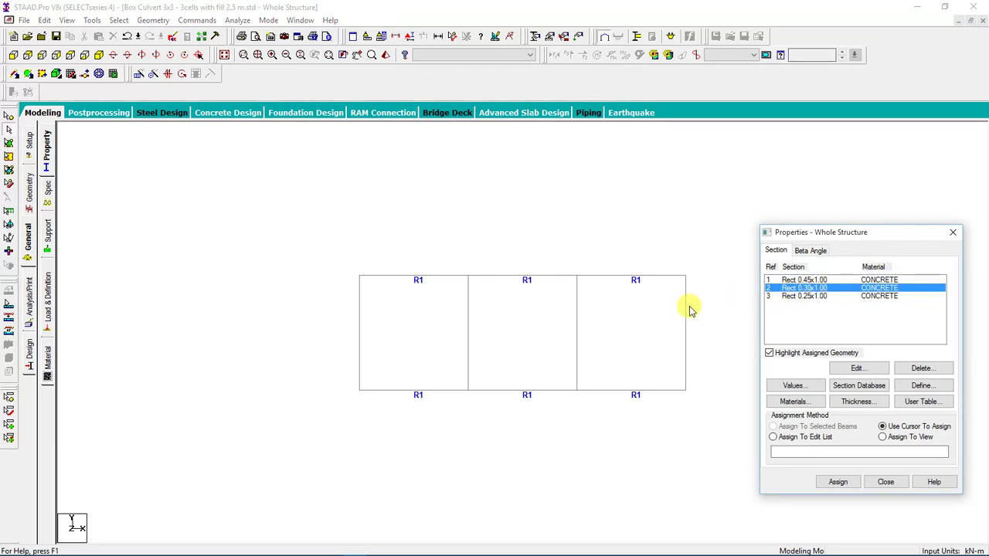
left_click_drag(417, 336, 263, 294)
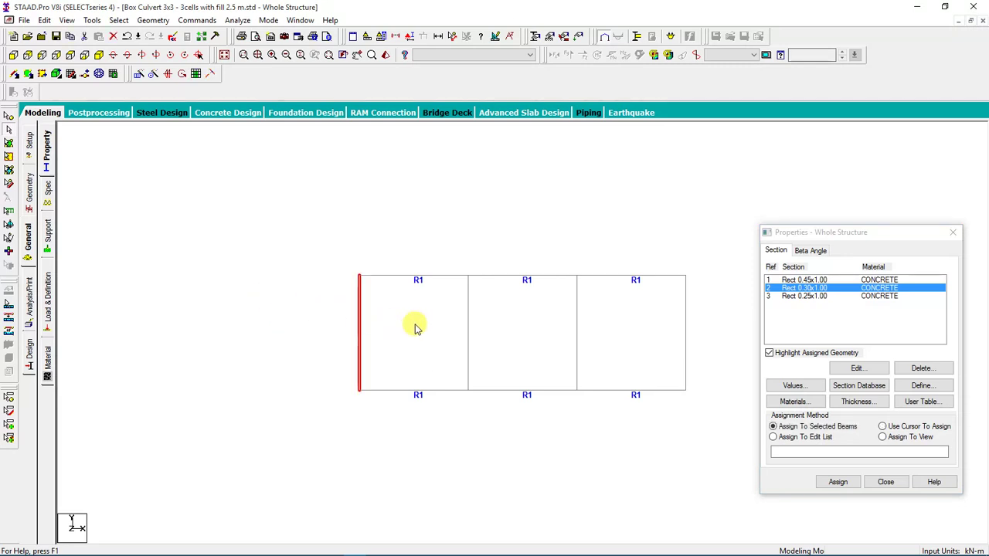
left_click_drag(707, 346, 617, 308, "ctrl")
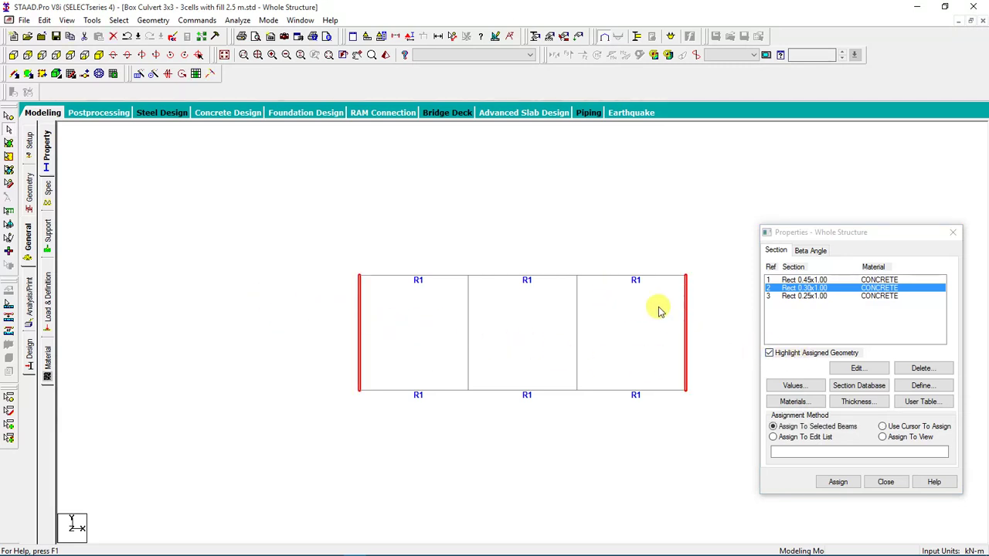
left_click(390, 335)
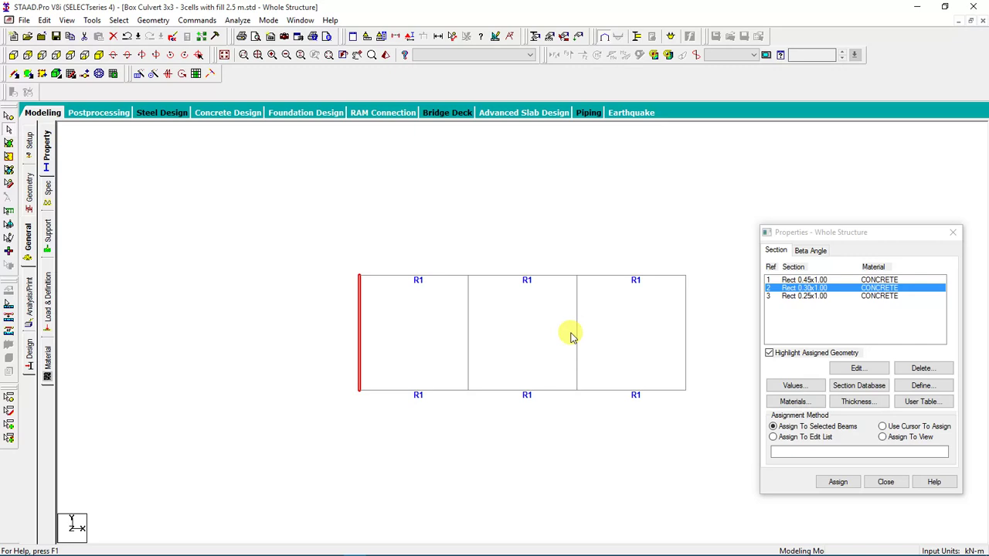
left_click_drag(712, 335, 640, 296)
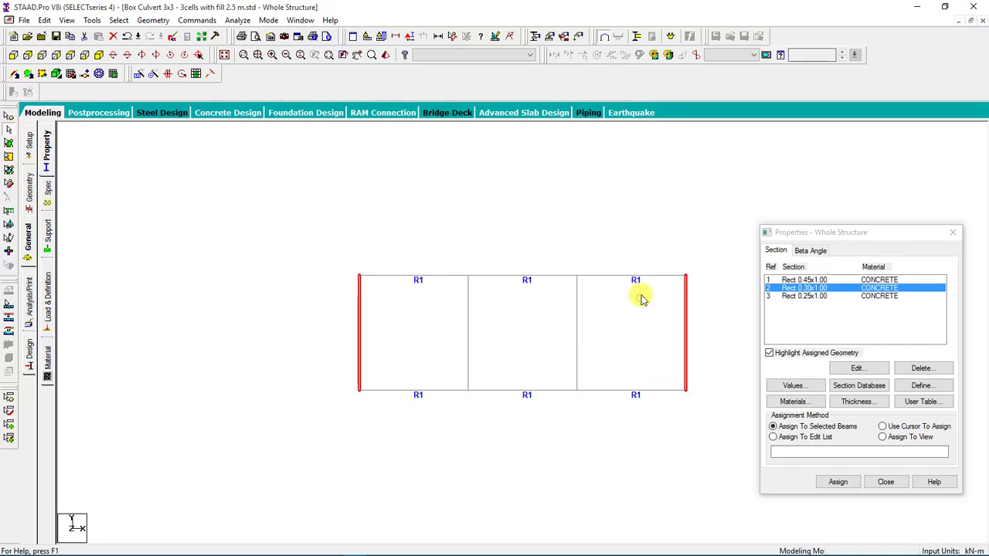
left_click(837, 481)
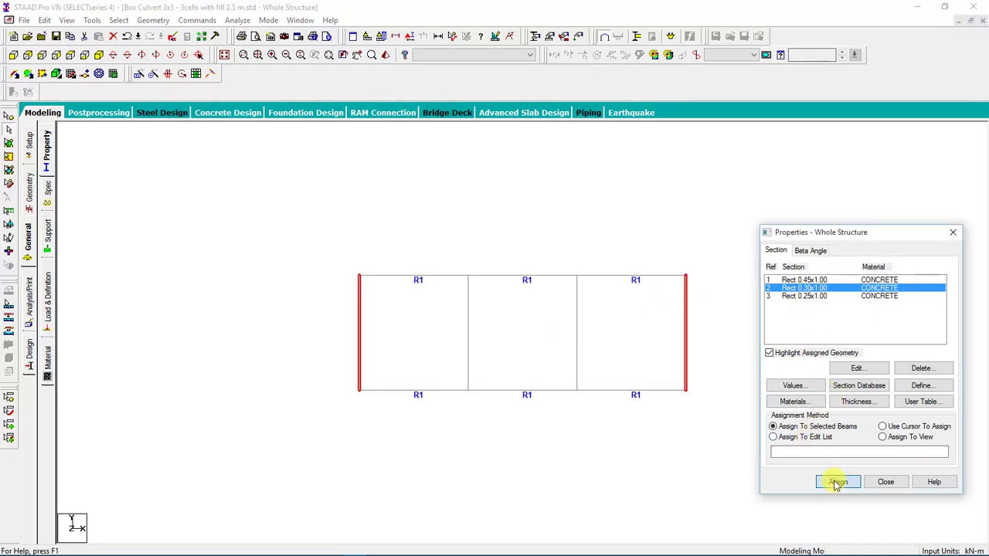
left_click(894, 395)
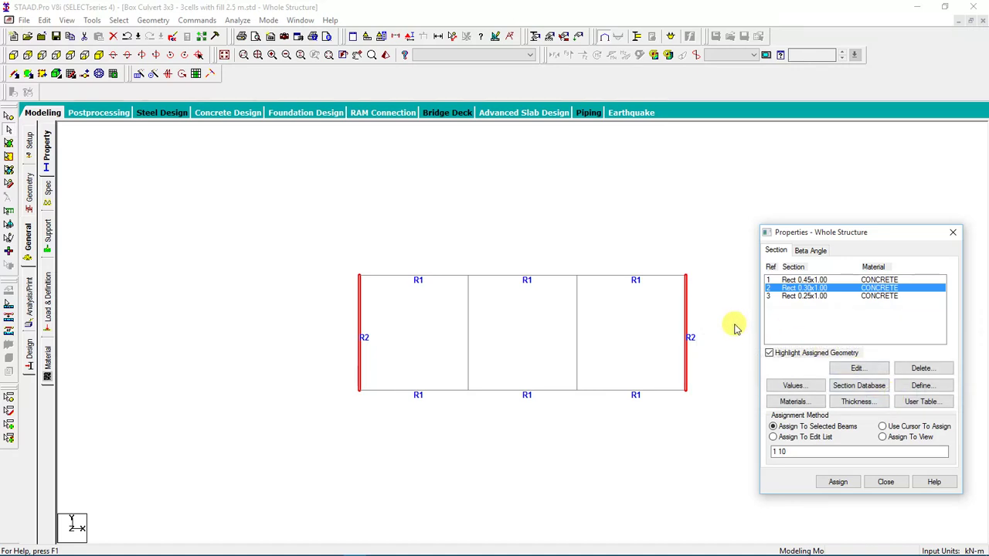
left_click(814, 296)
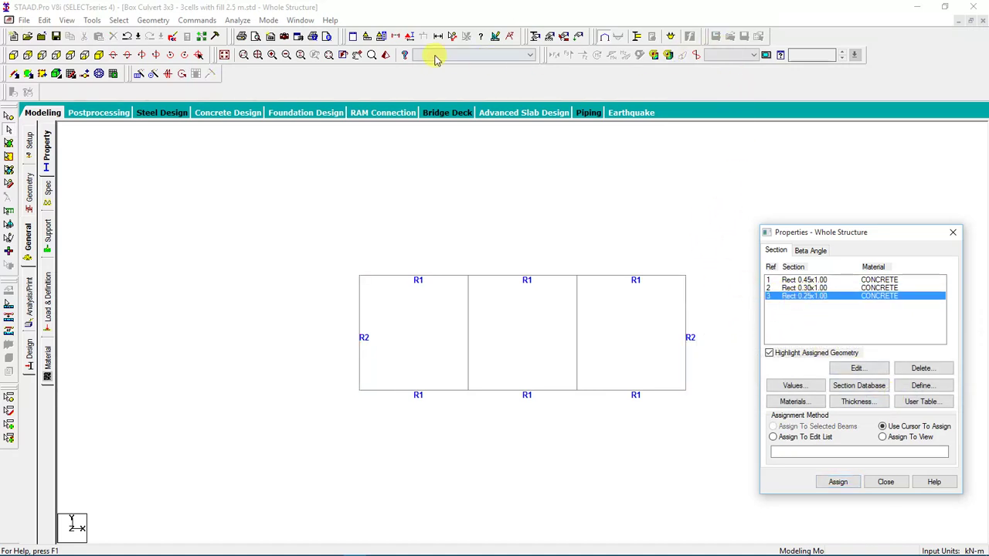
left_click(386, 55)
double_click(558, 263)
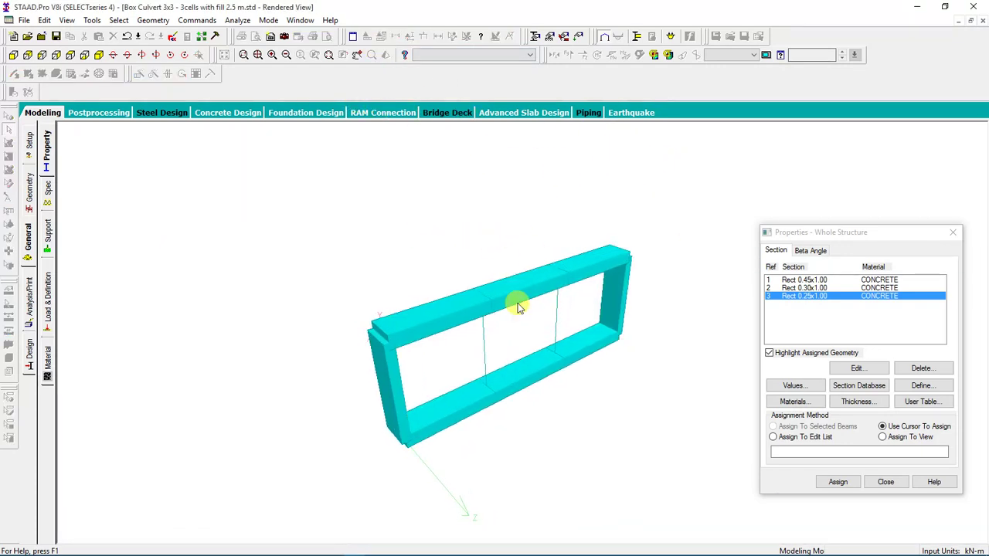
left_click_drag(517, 308, 456, 324)
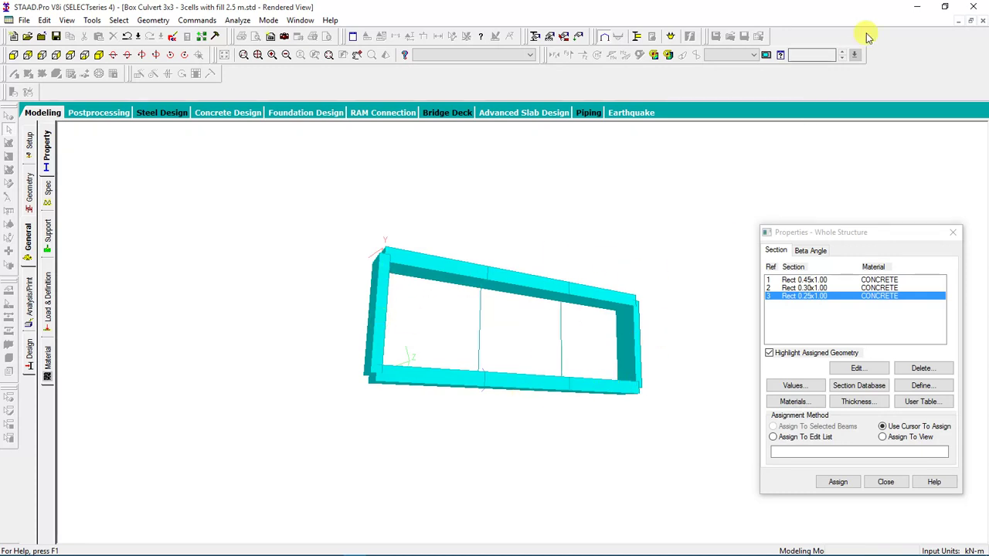
left_click(982, 21)
Step: Assign Rect 0.25x1.00 to the two interior walls
scroll(401, 291, "down", 3)
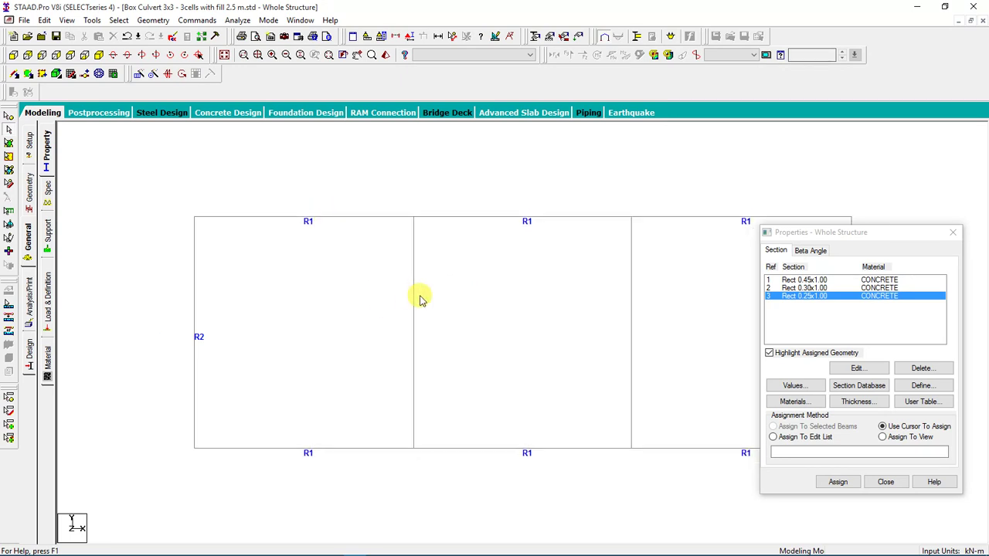
left_click_drag(671, 325, 323, 276)
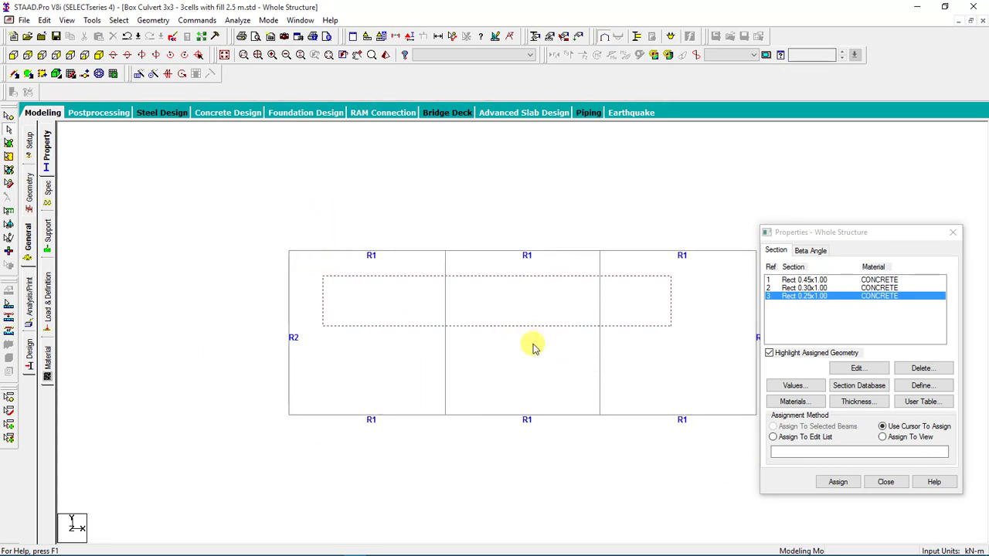
left_click(609, 353)
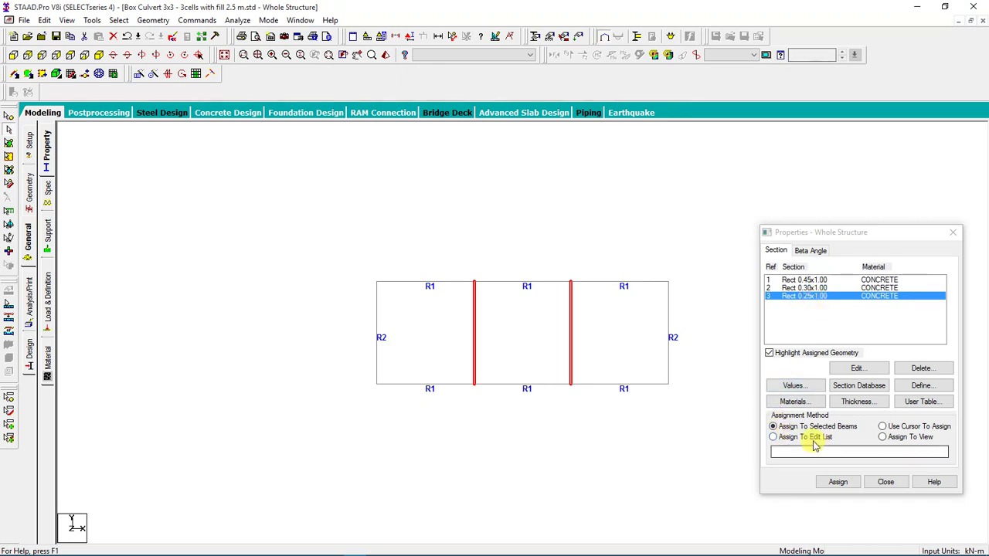
left_click(838, 482)
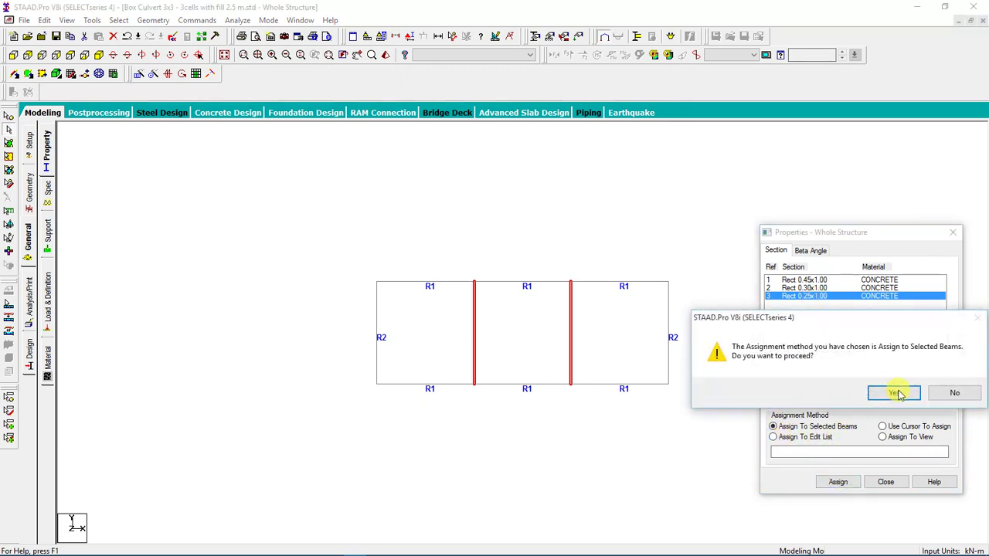
left_click(893, 395)
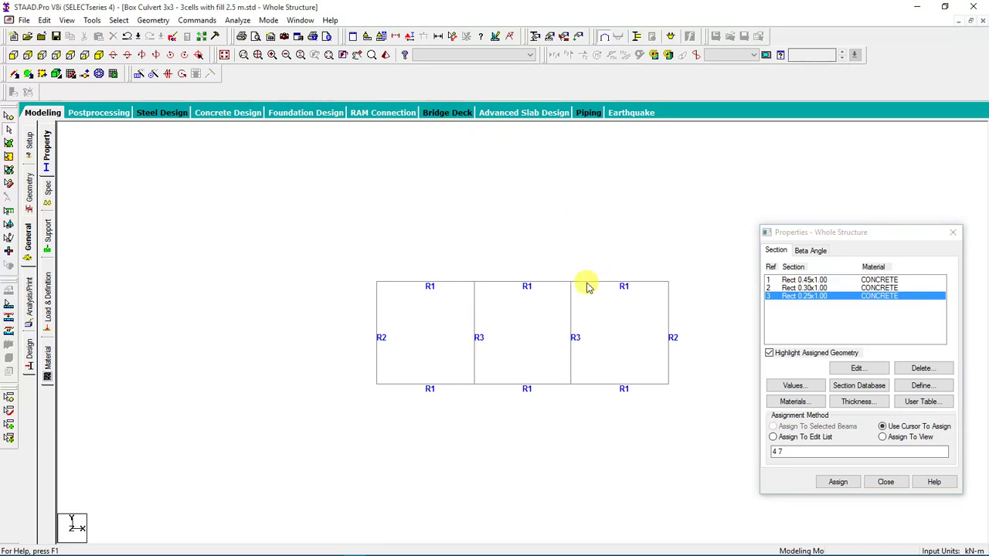
scroll(417, 227, "down", 3)
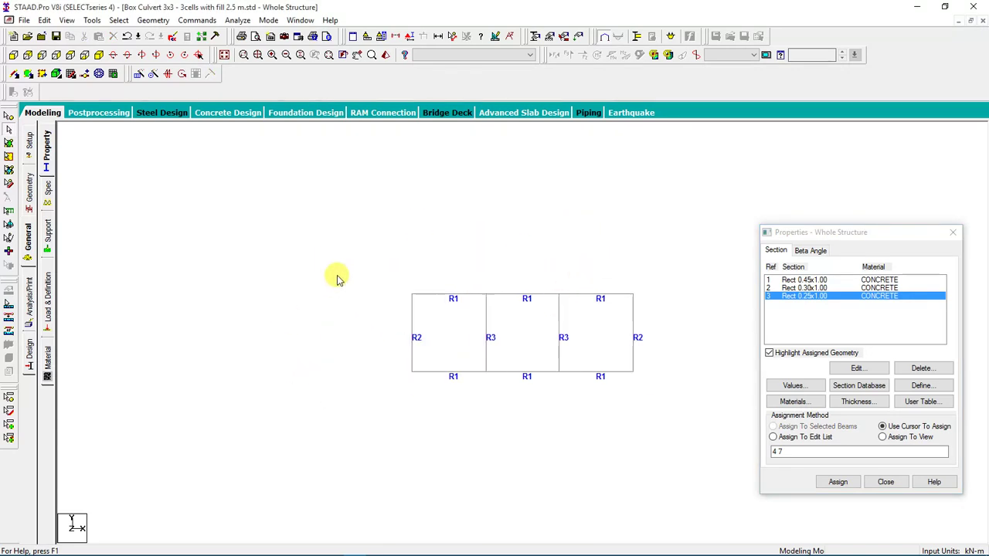
Step: Review wall and slab thicknesses in a rotated 3-D view, then close Properties and the rendering
left_click(385, 55)
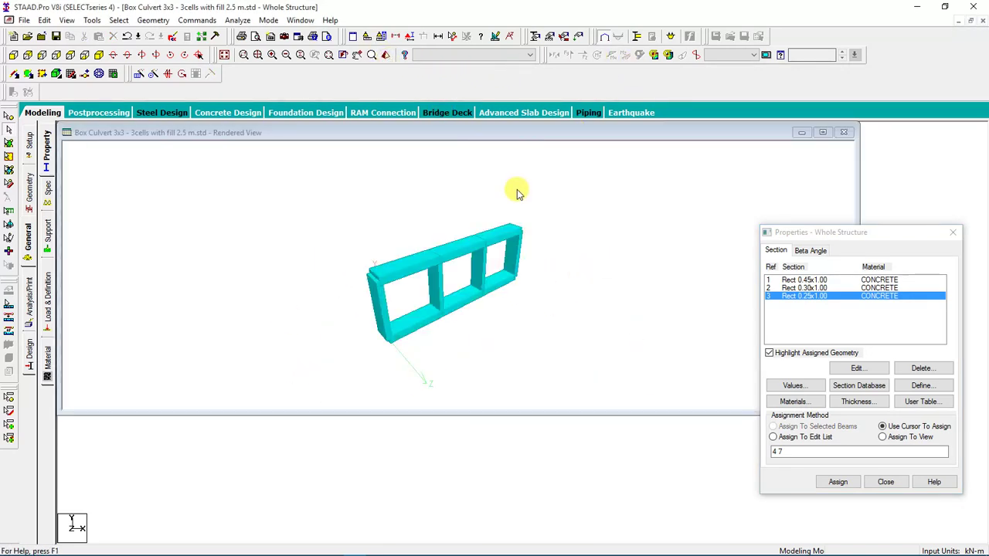
left_click(815, 132)
left_click_drag(536, 217, 510, 348)
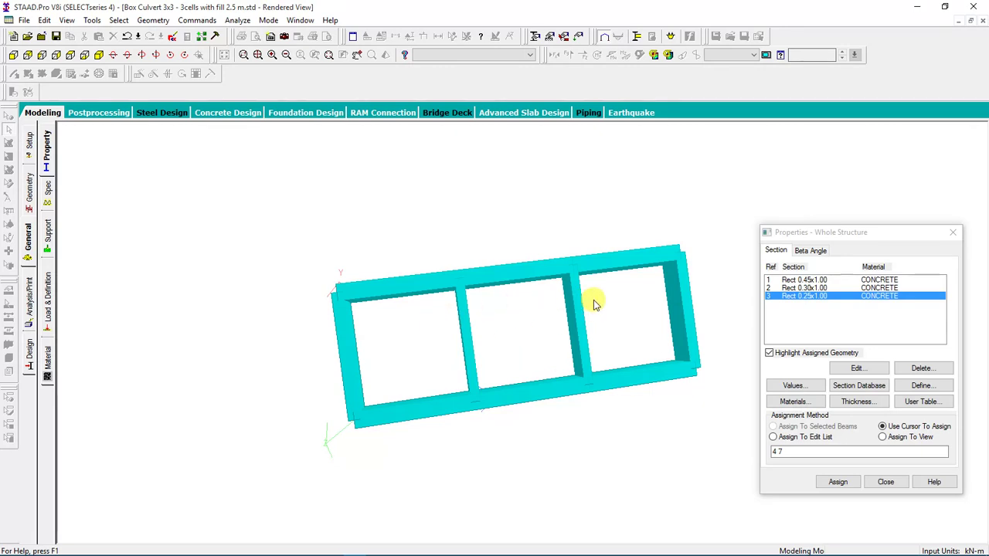
mouse_move(581, 315)
left_mouse_down()
mouse_move(644, 358)
mouse_move(526, 324)
mouse_move(610, 356)
mouse_move(496, 342)
mouse_move(342, 247)
mouse_move(526, 342)
mouse_move(684, 332)
left_mouse_up()
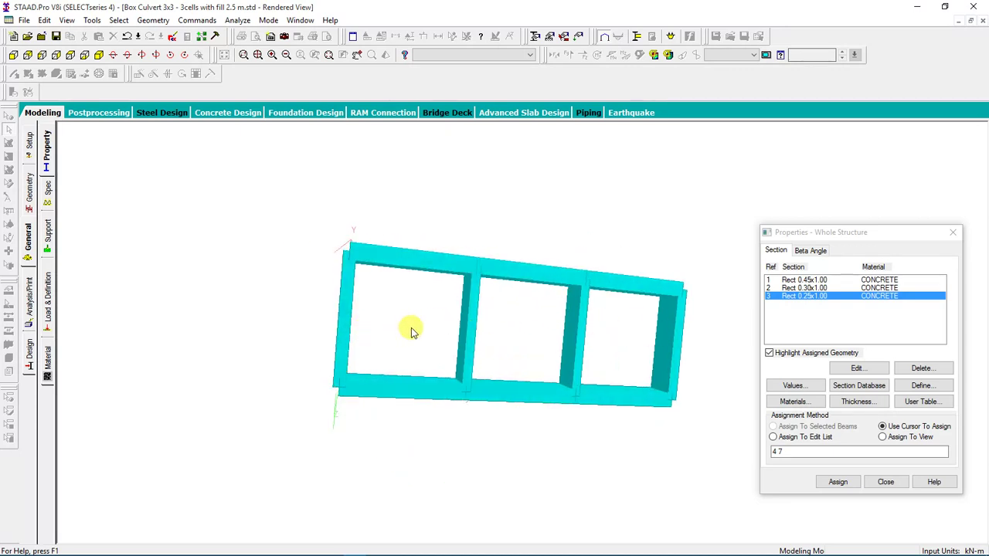
left_click_drag(351, 321, 337, 338)
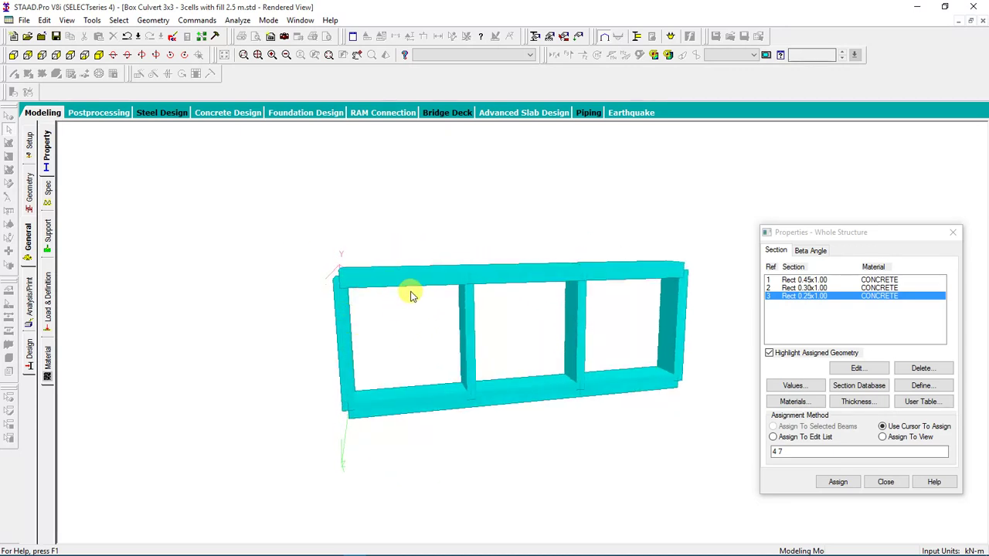
left_click_drag(544, 279, 530, 279)
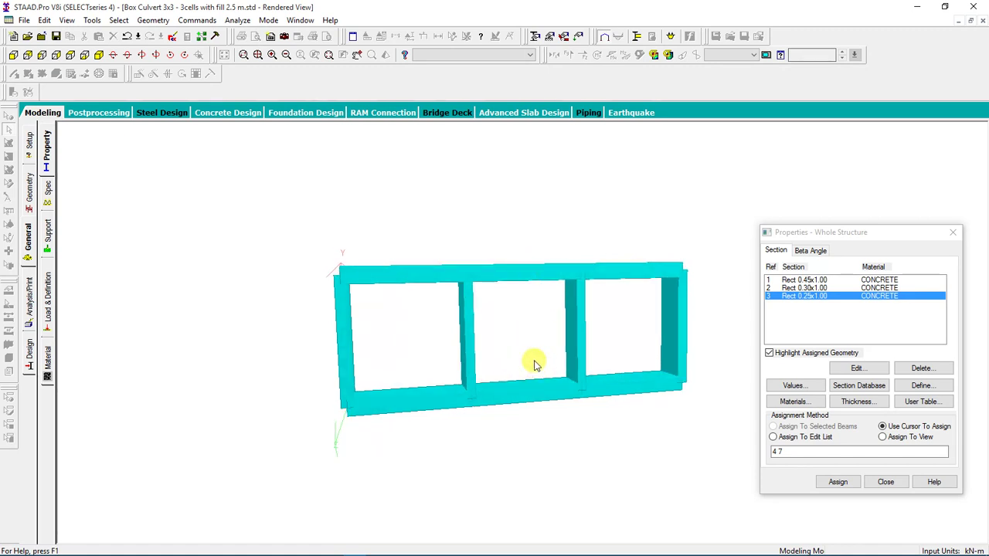
left_click(883, 482)
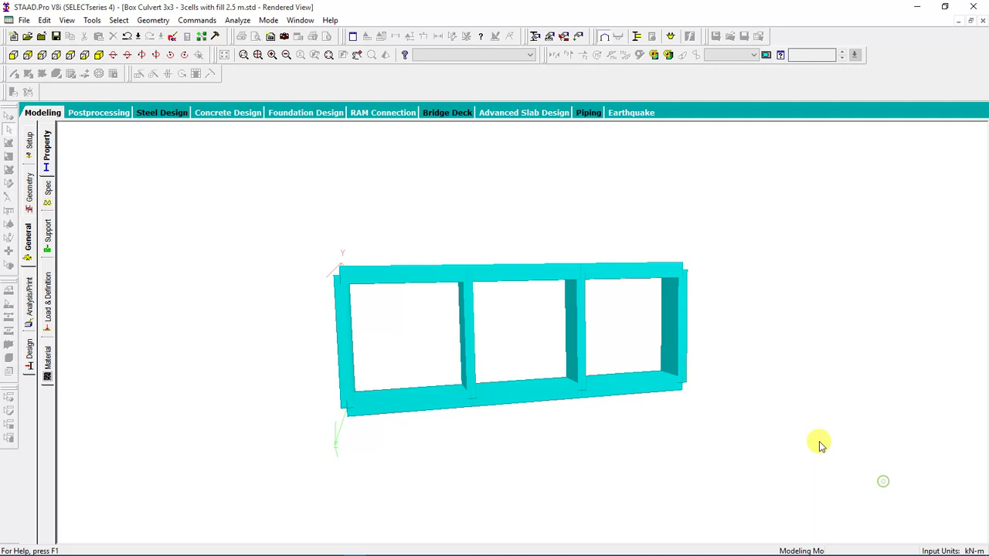
left_click(983, 21)
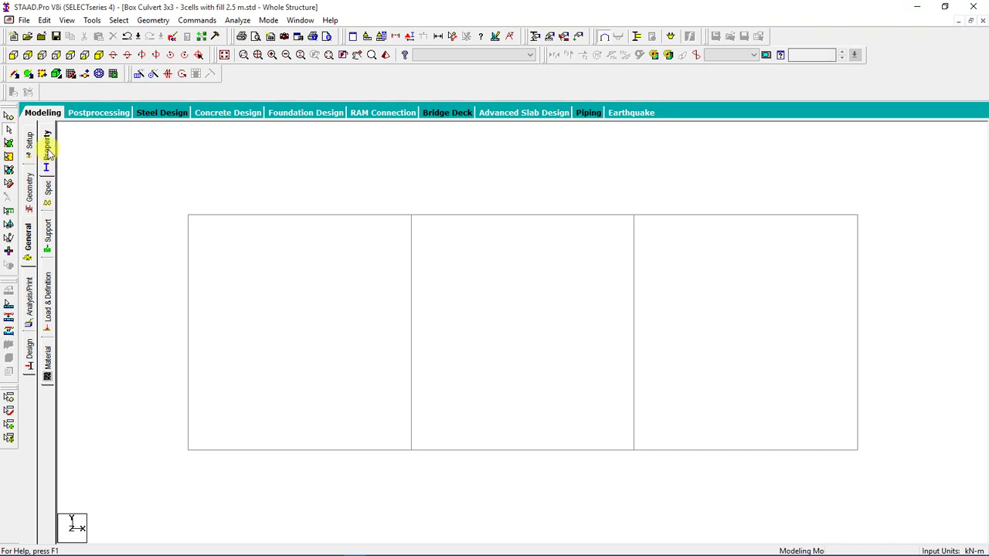
Step: On the Support page, select base node 1 and the three base nodes to its right
left_click(45, 202)
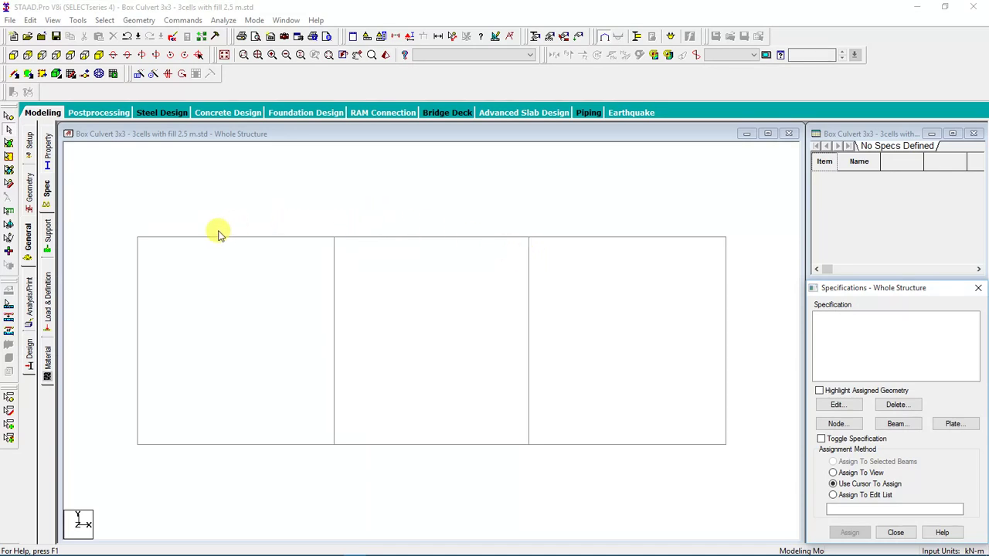
left_click(44, 232)
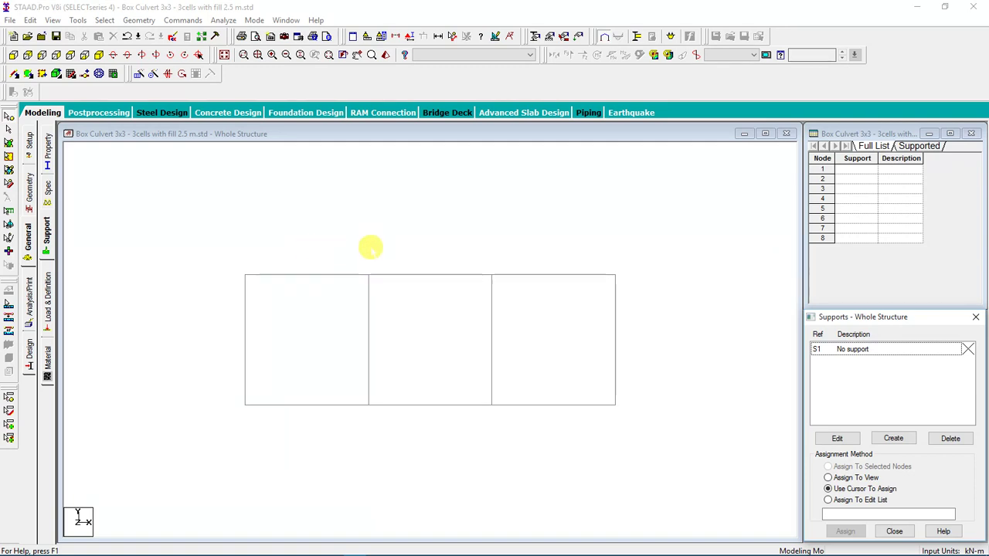
scroll(342, 328, "up", 1)
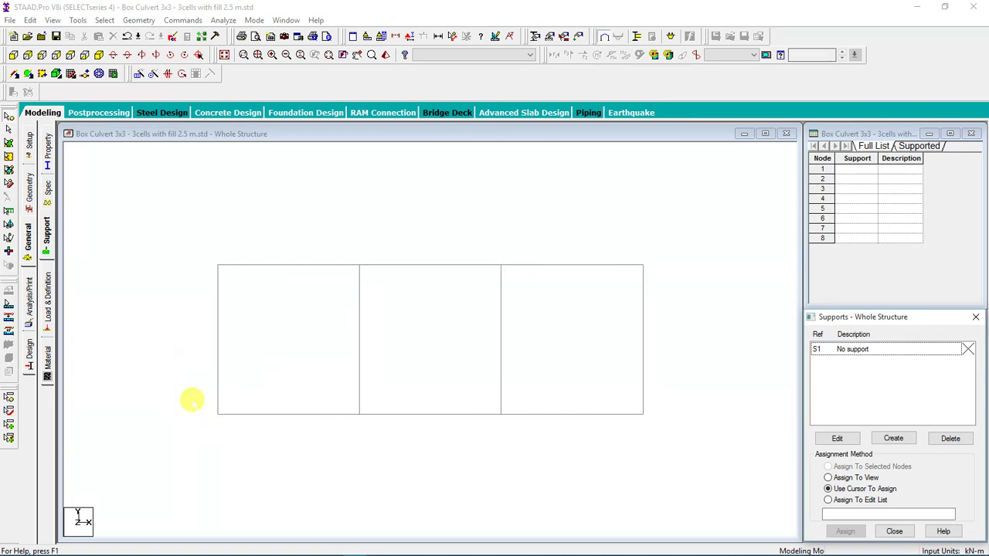
left_click_drag(192, 400, 258, 466)
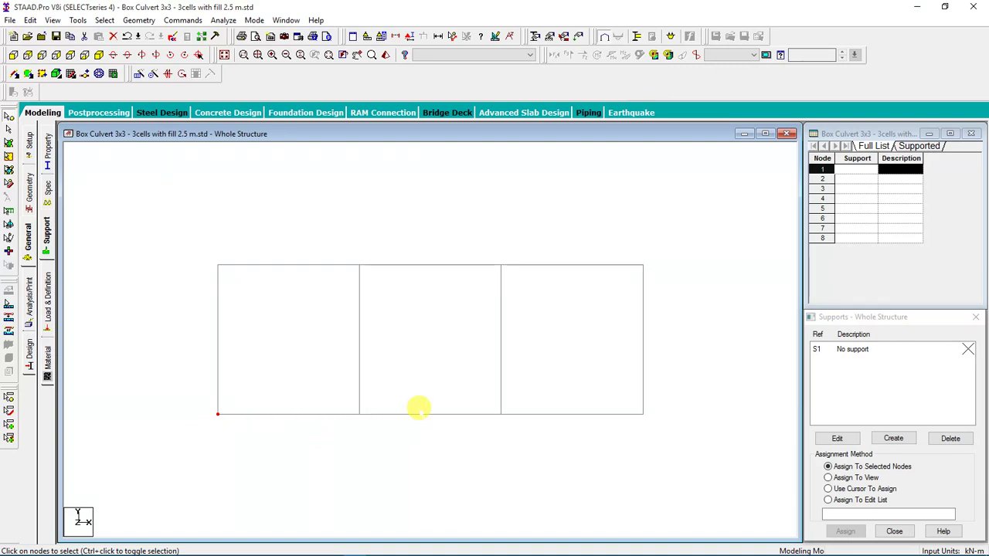
left_click_drag(319, 374, 771, 463)
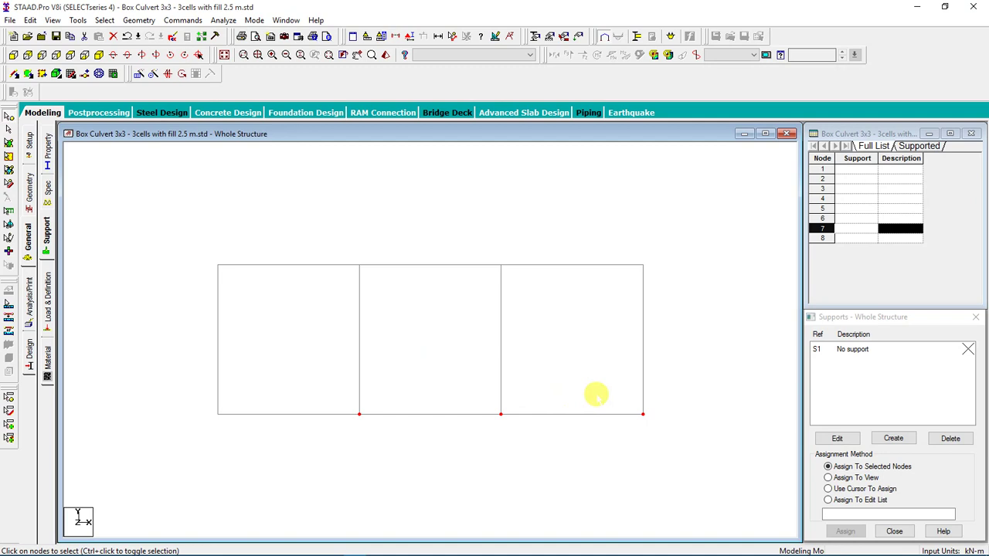
Step: Create a pinned support as Support 2
left_click(894, 438)
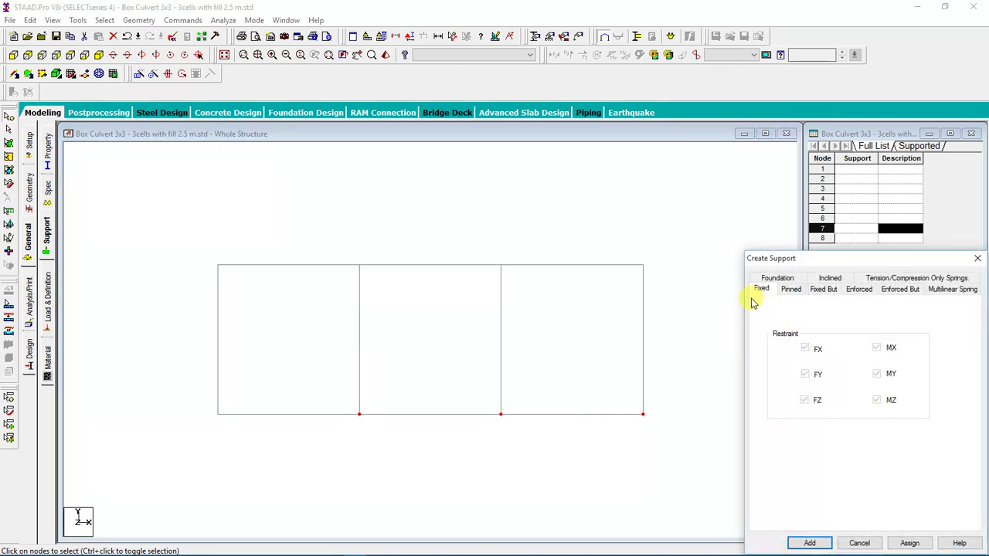
left_click(792, 297)
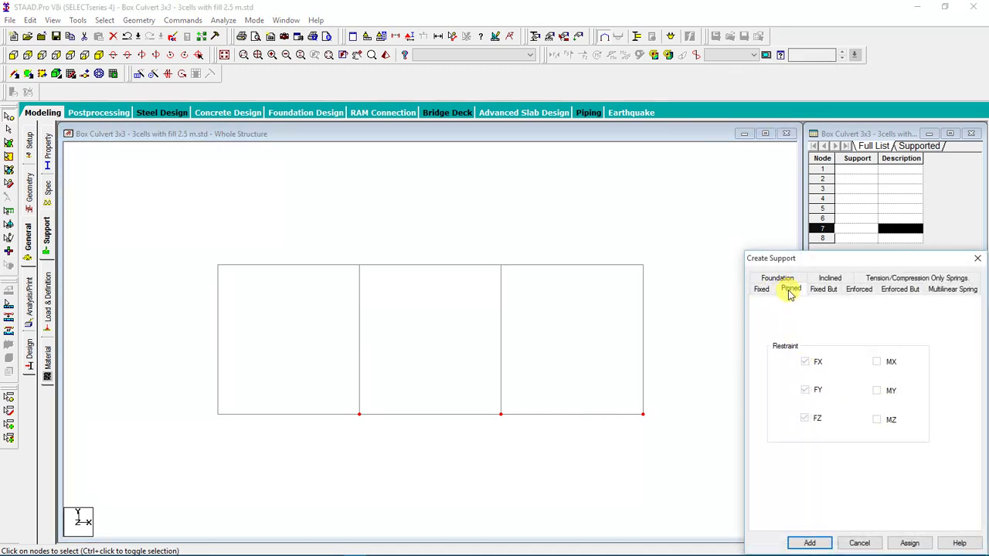
left_click(820, 543)
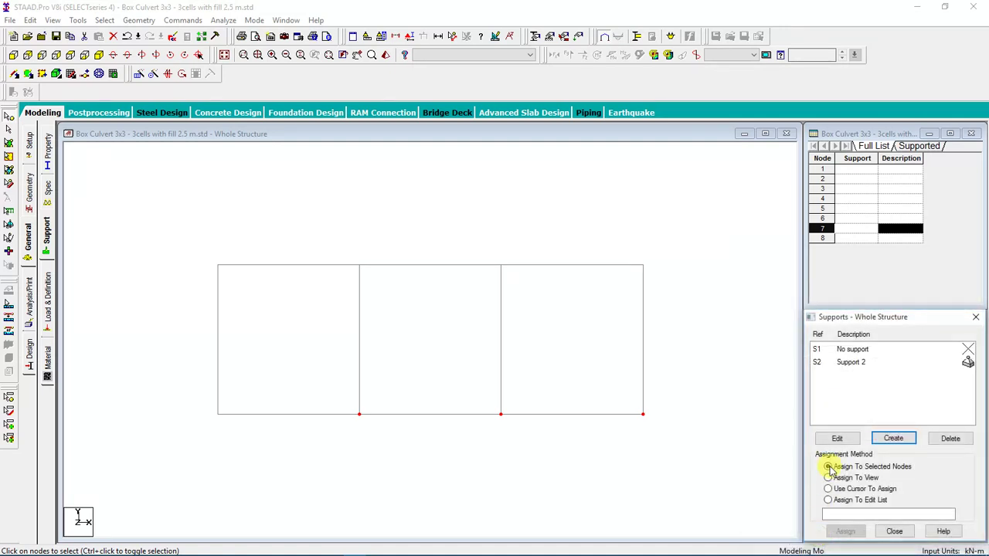
Step: Create Support 3 as Fixed But with FX and MZ released
left_click(905, 438)
left_click(823, 289)
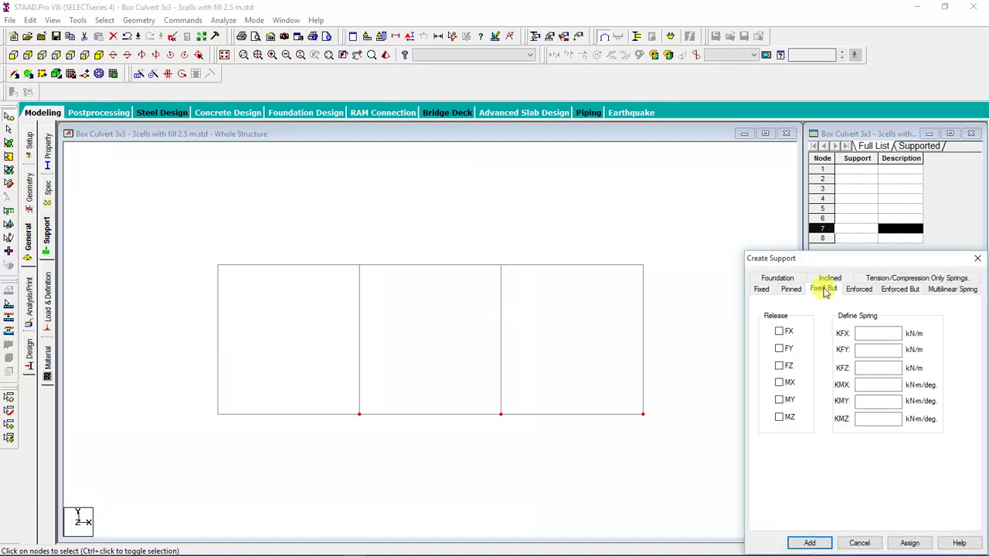
left_click(780, 332)
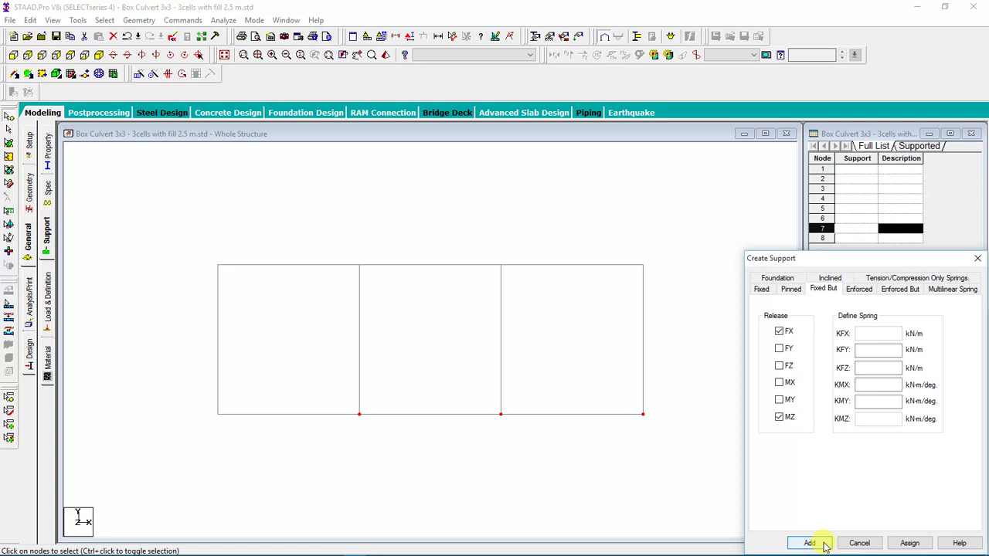
left_click(809, 543)
left_click(860, 365)
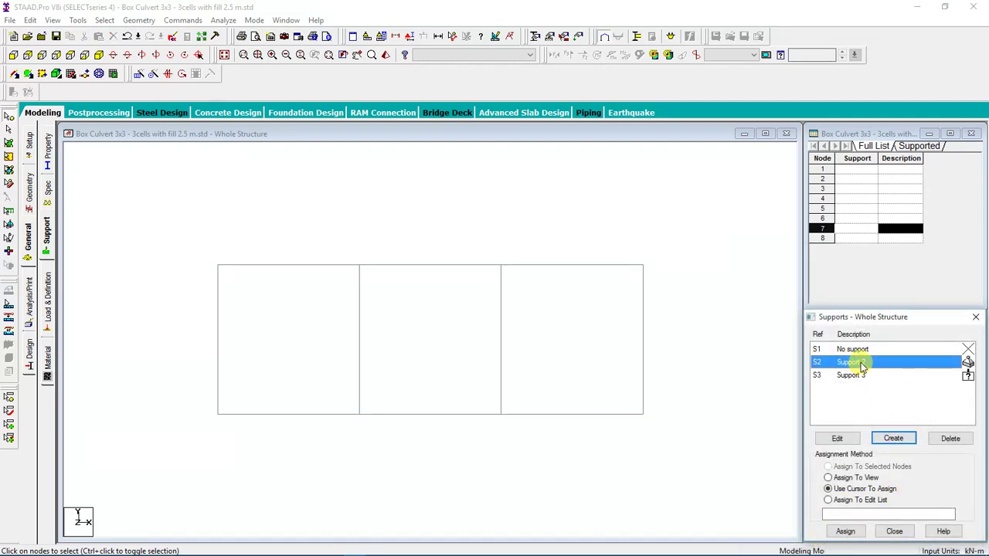
Step: Give base node 1 the pinned Support 2
left_click(850, 376)
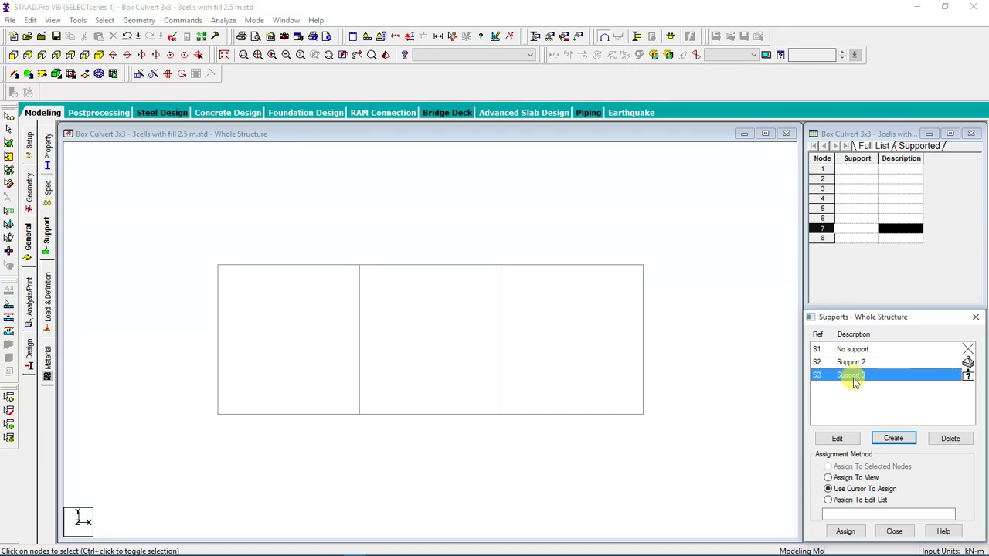
left_click(250, 467)
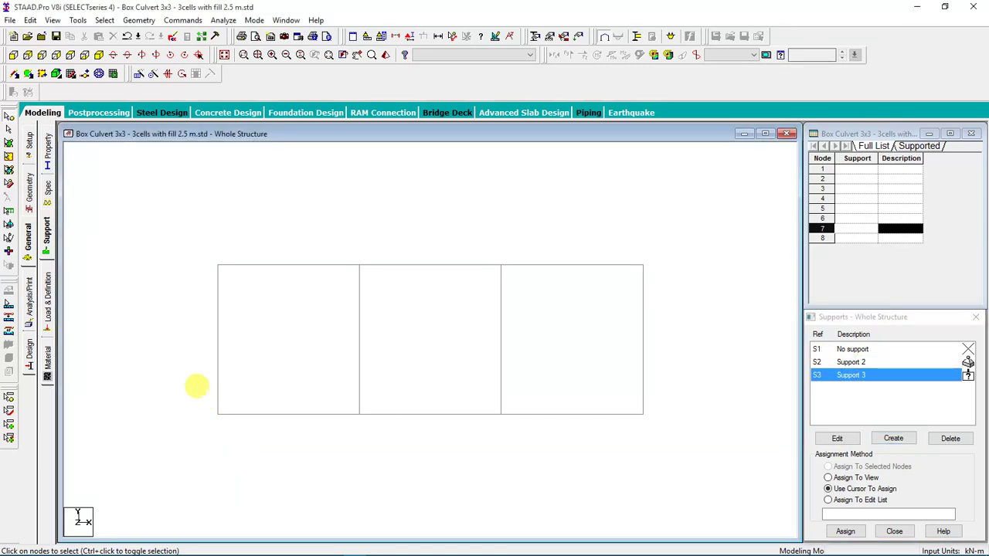
left_click_drag(208, 397, 283, 467)
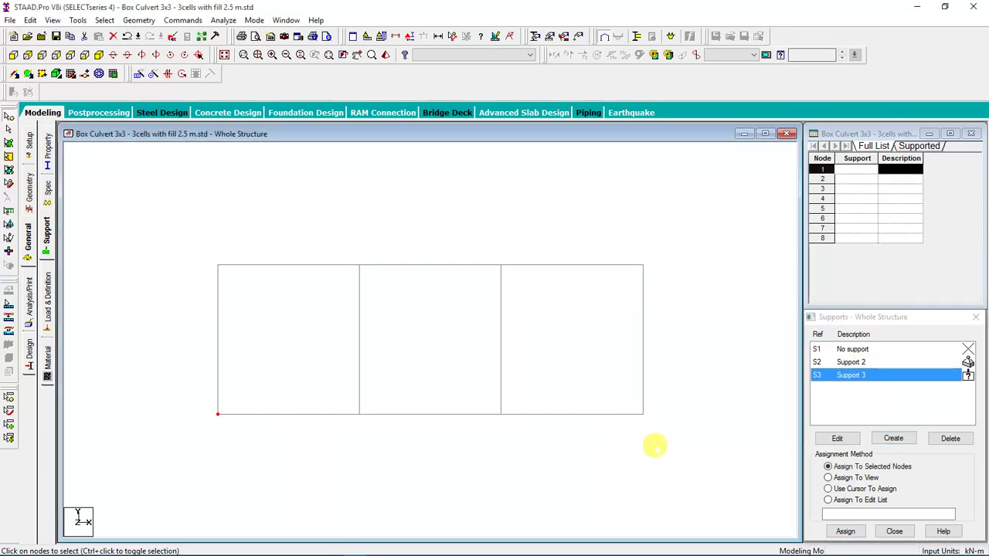
left_click(846, 531)
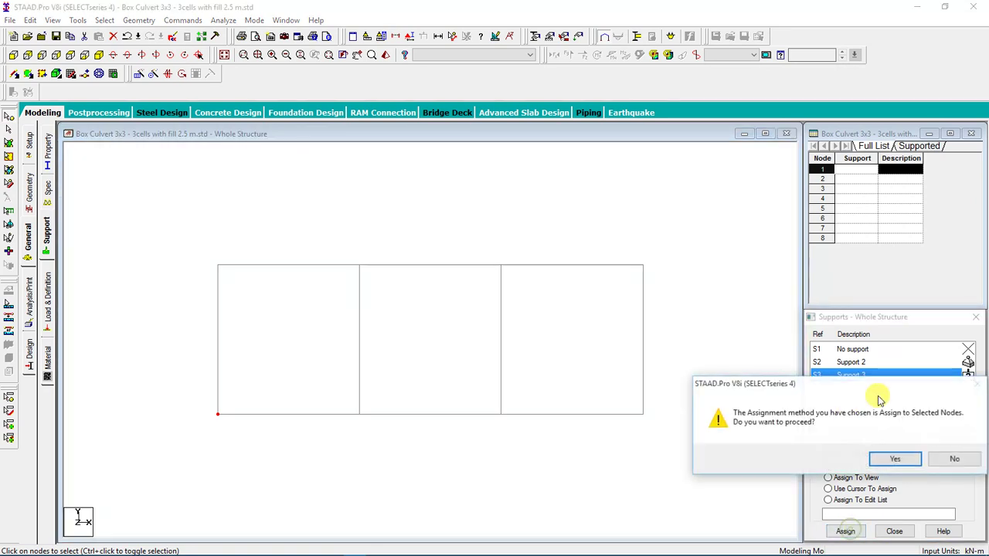
left_click(899, 458)
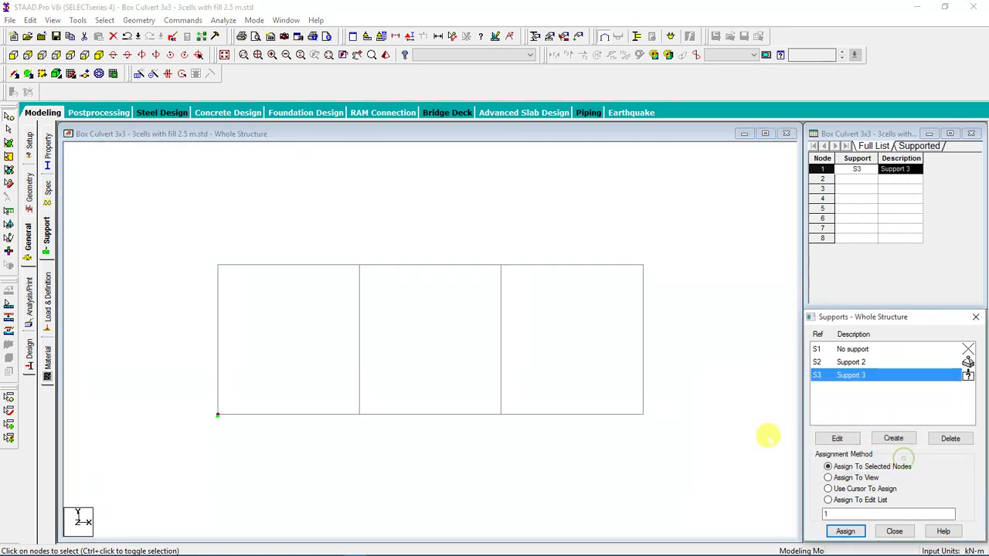
left_click(844, 361)
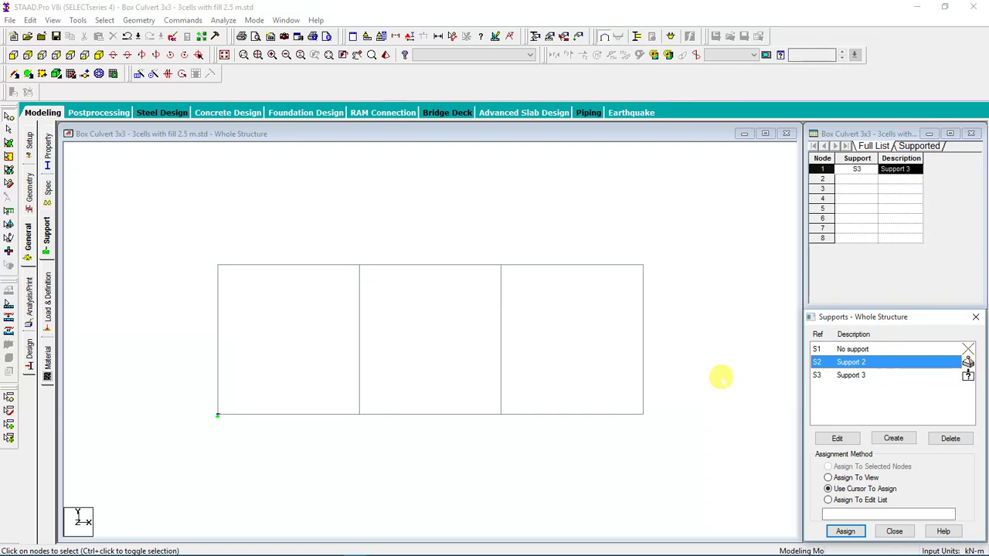
left_click_drag(185, 389, 249, 435)
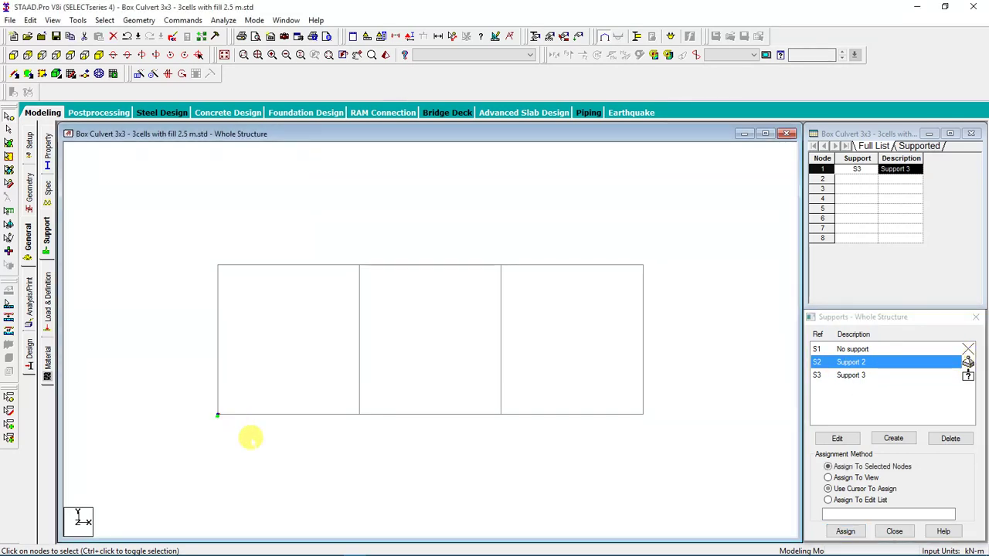
left_click(846, 531)
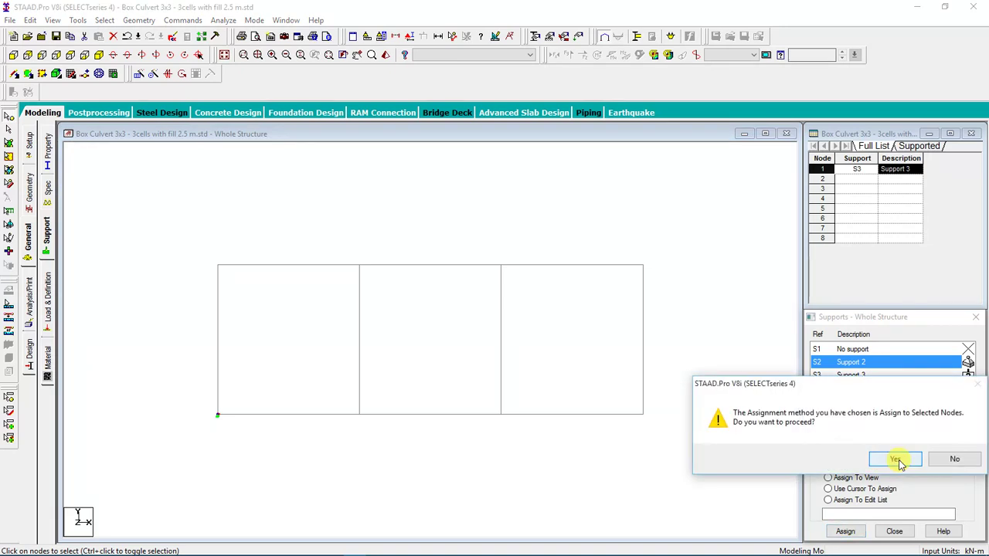
left_click(898, 459)
Step: Assign the released Support 3 to base nodes 3, 5 and 7
left_click_drag(332, 402, 691, 470)
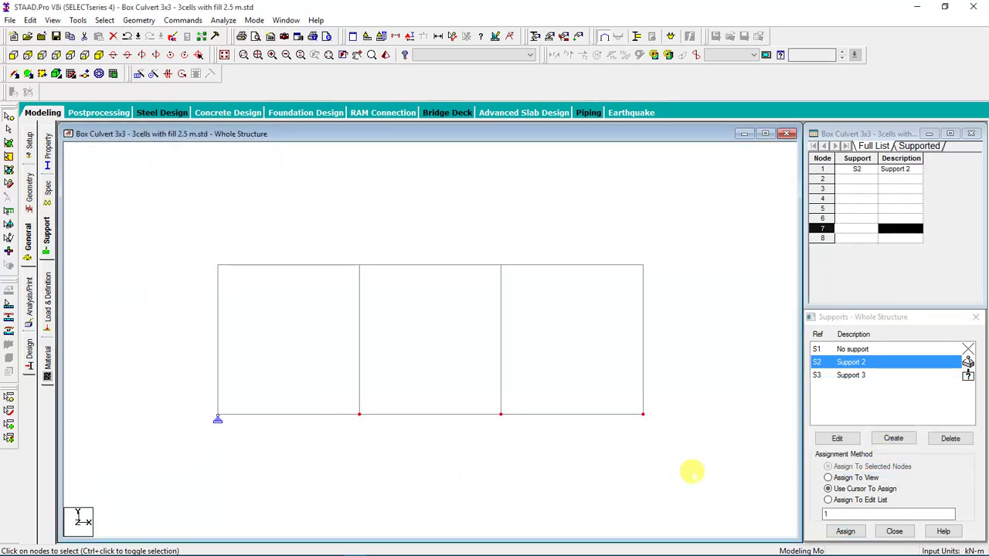
left_click(873, 375)
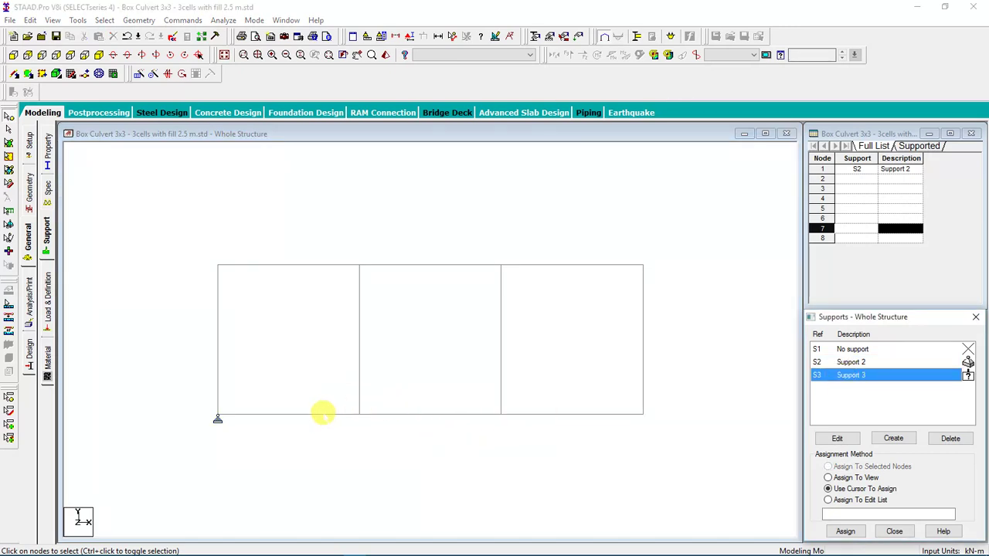
left_click_drag(322, 410, 767, 468)
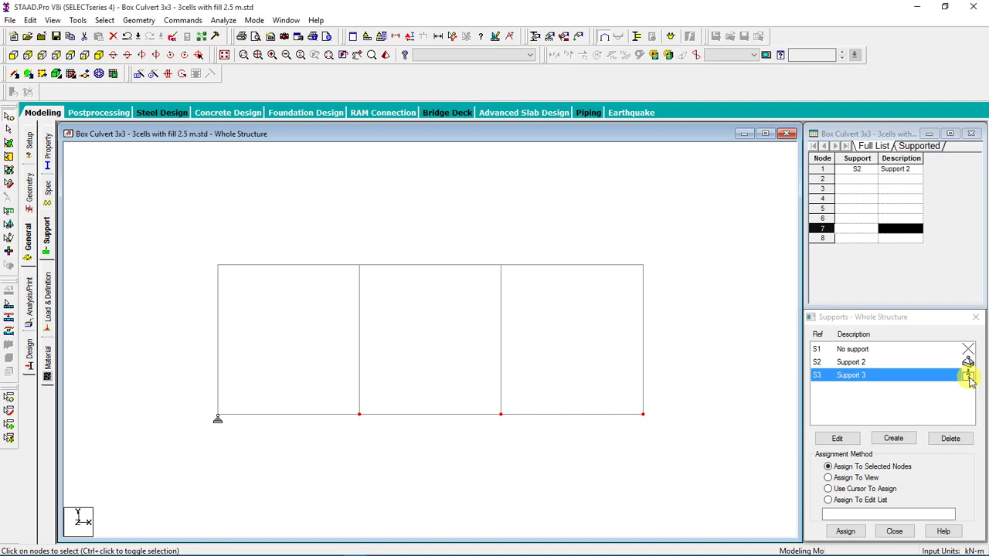
left_click(843, 532)
left_click(888, 458)
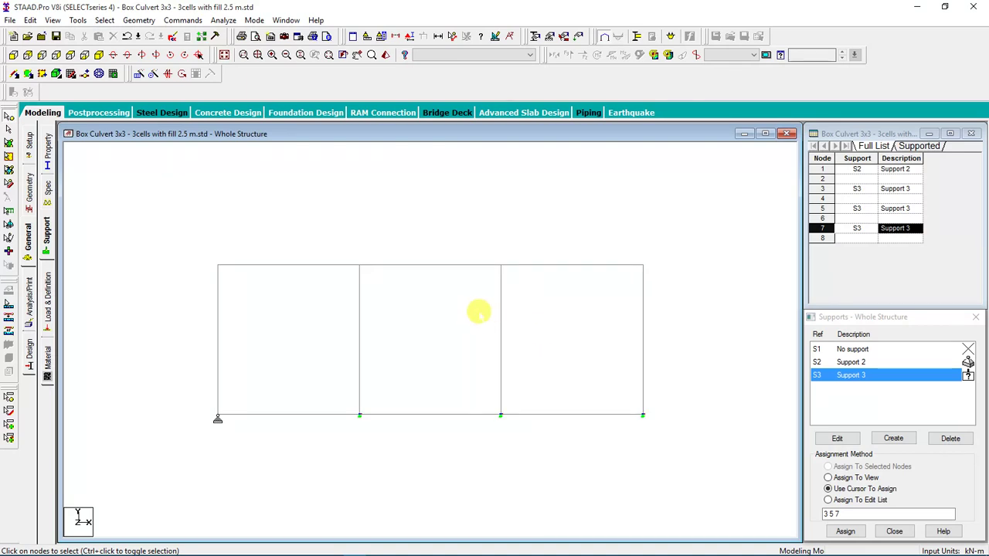
scroll(470, 293, "down", 1)
scroll(509, 283, "up", 2)
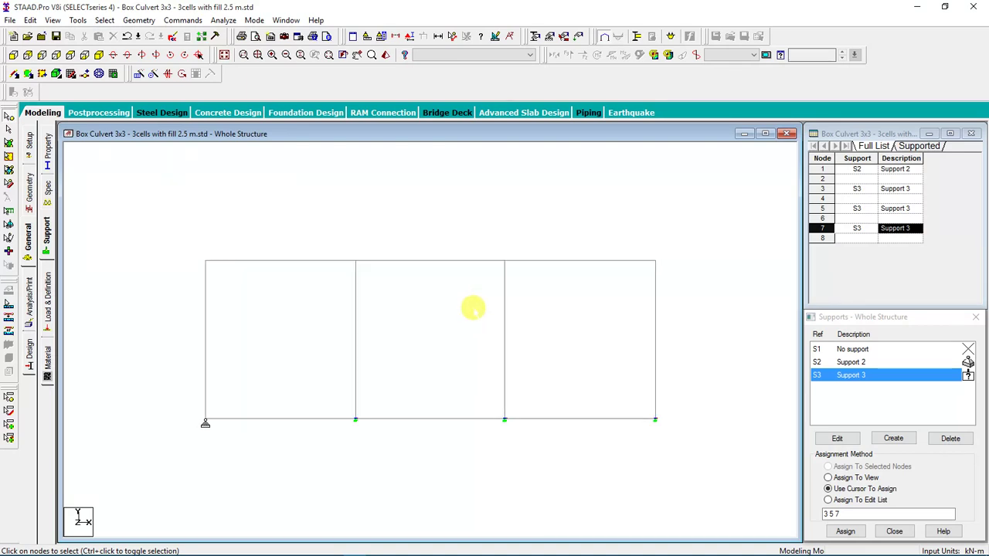
scroll(472, 307, "up", 1)
scroll(401, 233, "down", 1)
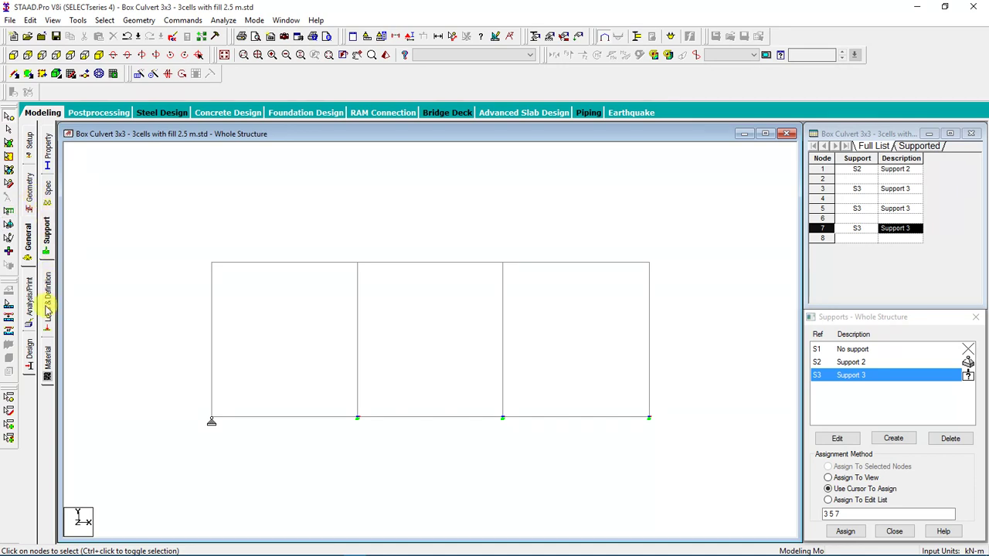
Step: Switch to the Load & Definition page to begin defining loads
left_click(48, 308)
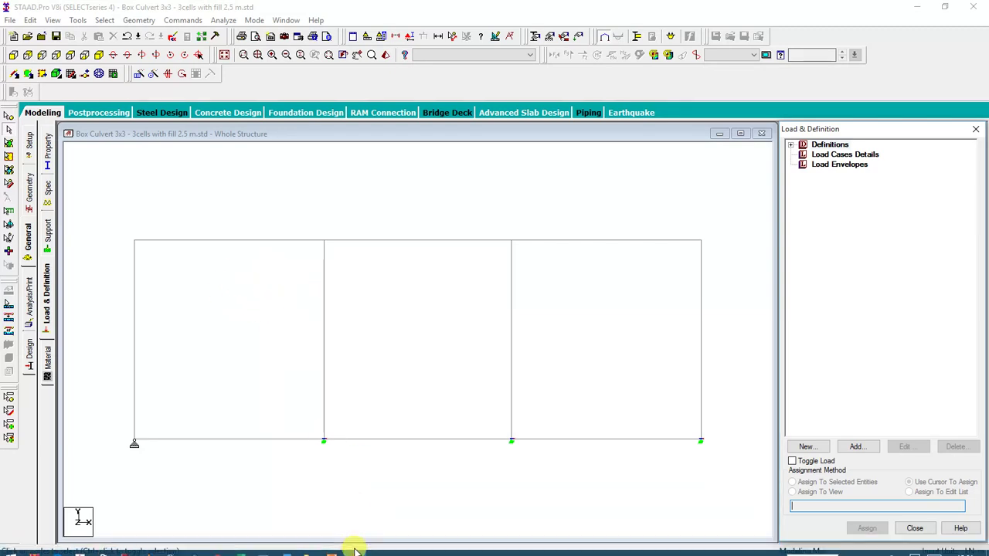
left_click(333, 548)
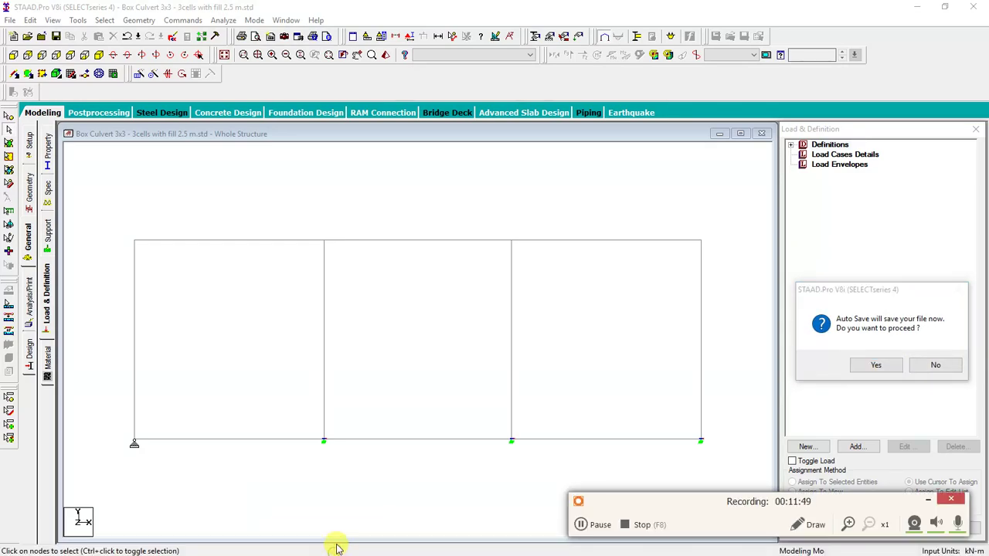